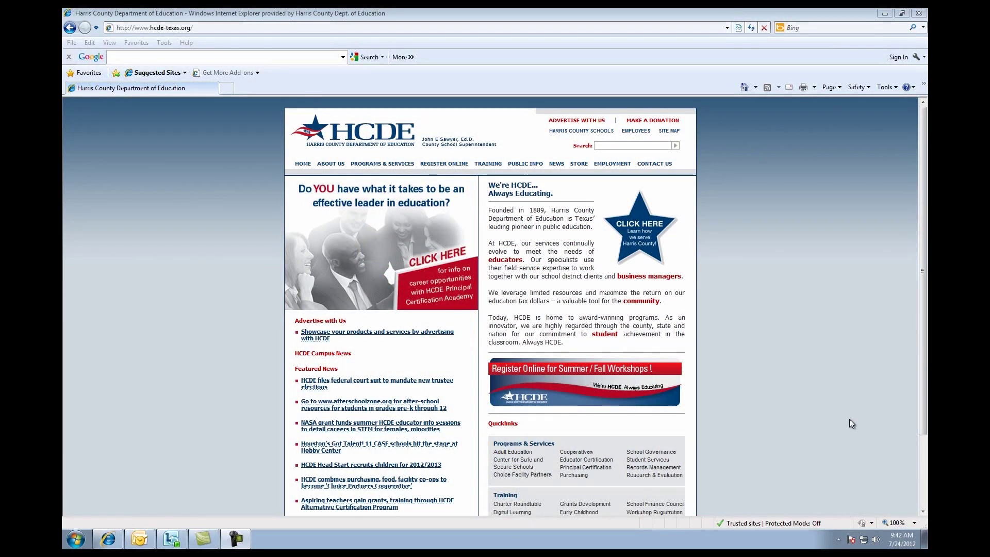
Go to cloud.hcde-texas.org and run the login page's system check until it passes
{"action": "left_click", "coordinate": [355, 27]}
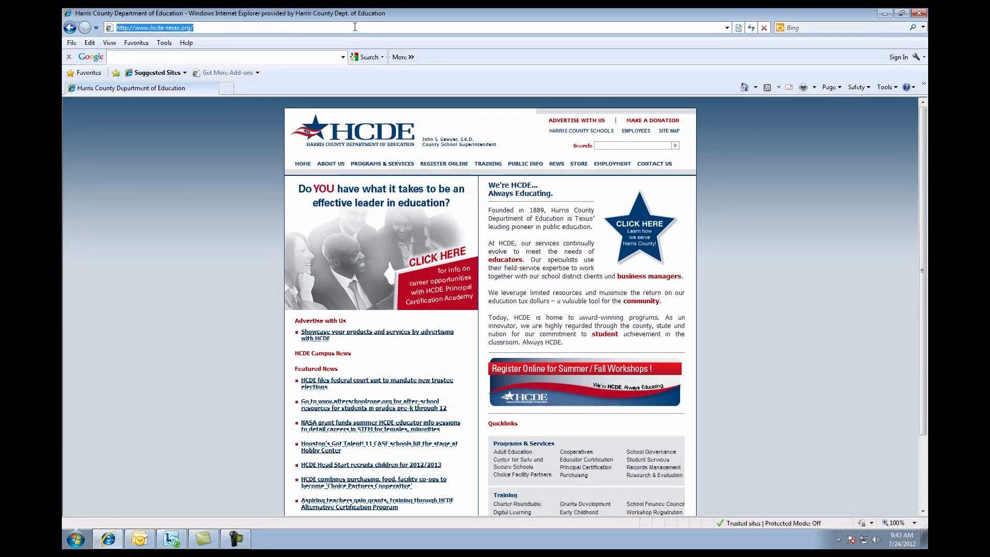
{"action": "type", "text": "cloud"}
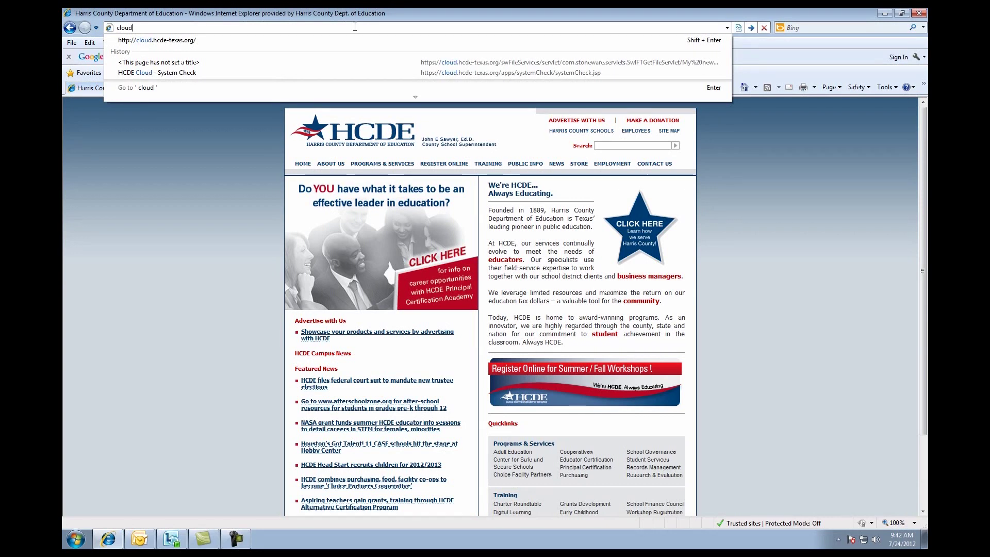
{"action": "type", "text": ".hcde-texas.org"}
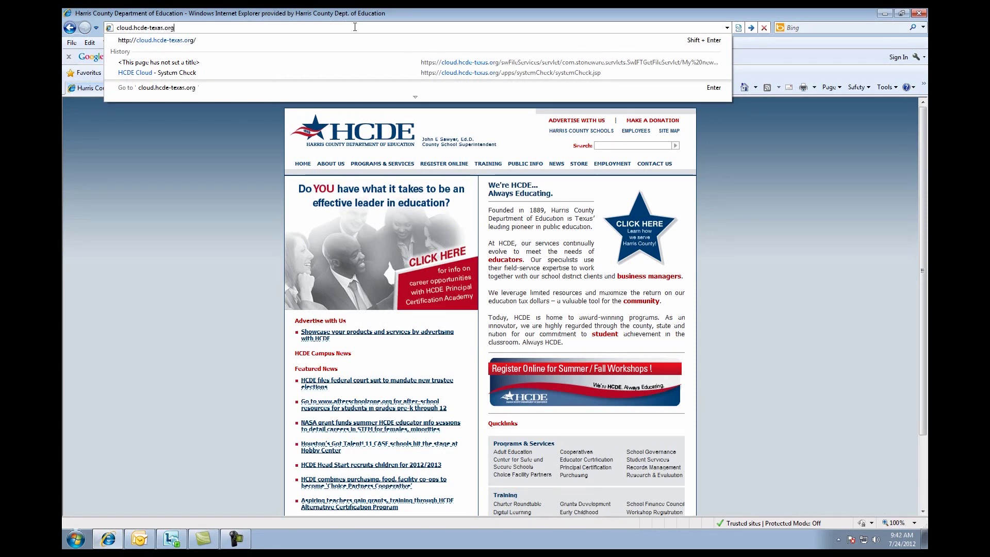
{"action": "key", "text": "Return"}
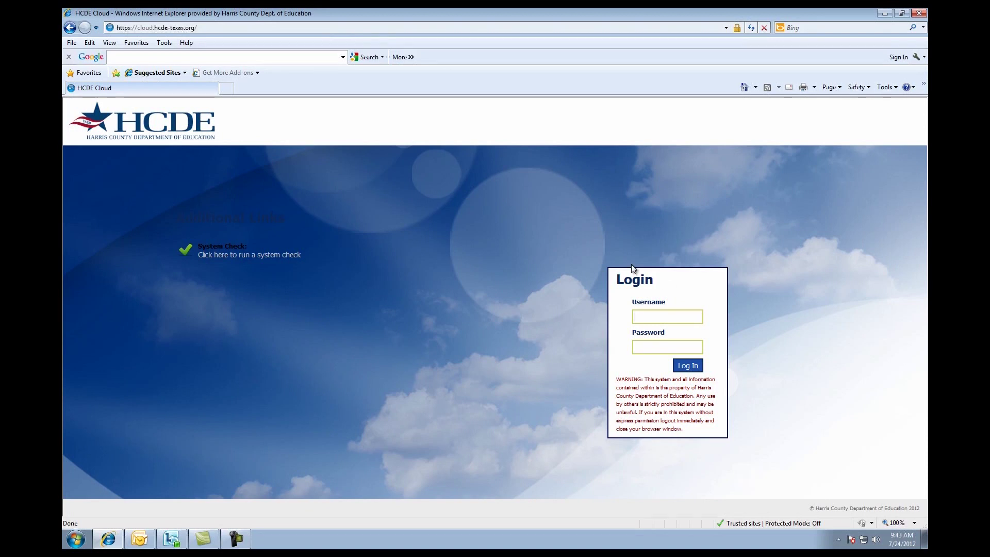
{"action": "left_click", "coordinate": [267, 256]}
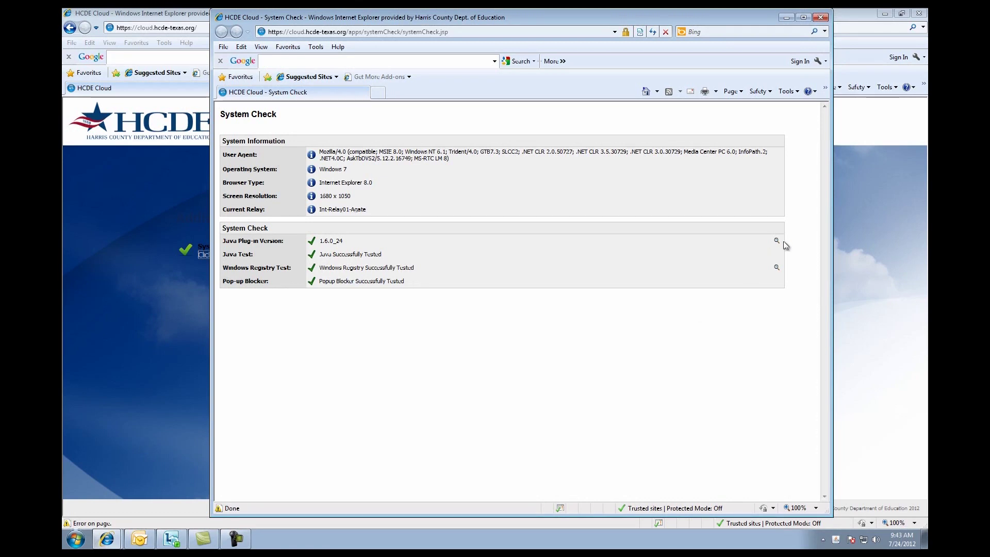
{"action": "left_click", "coordinate": [816, 17]}
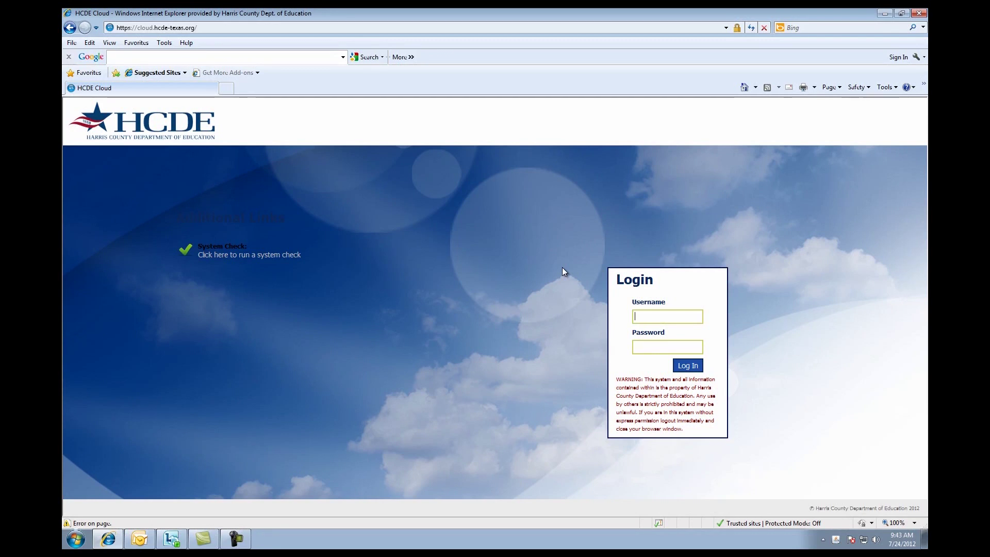
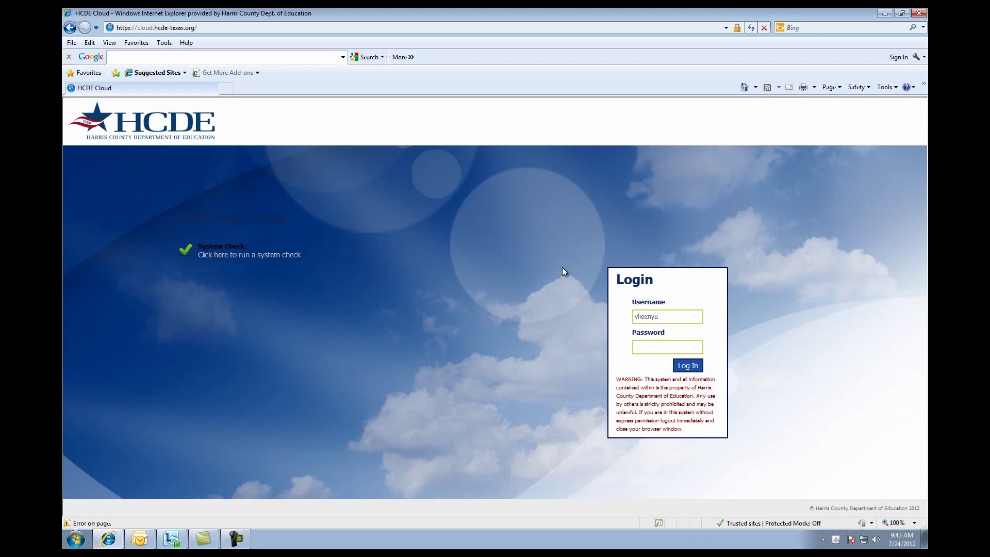
Log in to HCDE Cloud with the account username and password
{"action": "type", "text": "*******"}
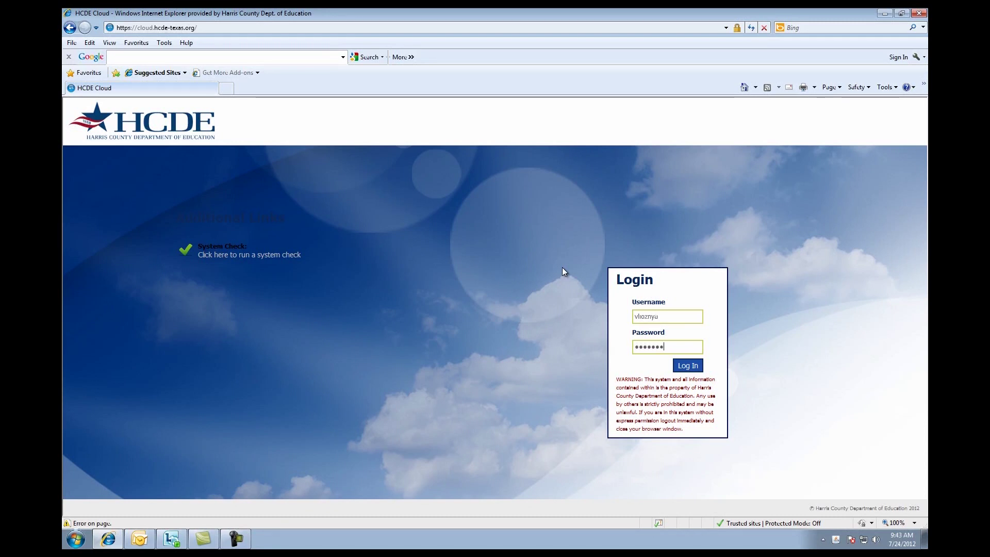
{"action": "left_click", "coordinate": [685, 365]}
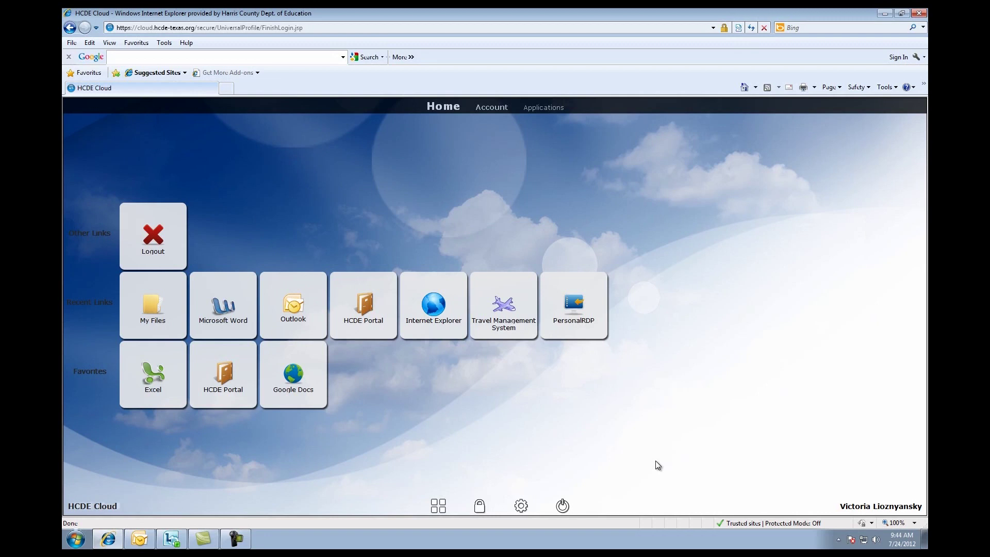
View the Account options, then show the Applications list of available apps
{"action": "left_click", "coordinate": [492, 112]}
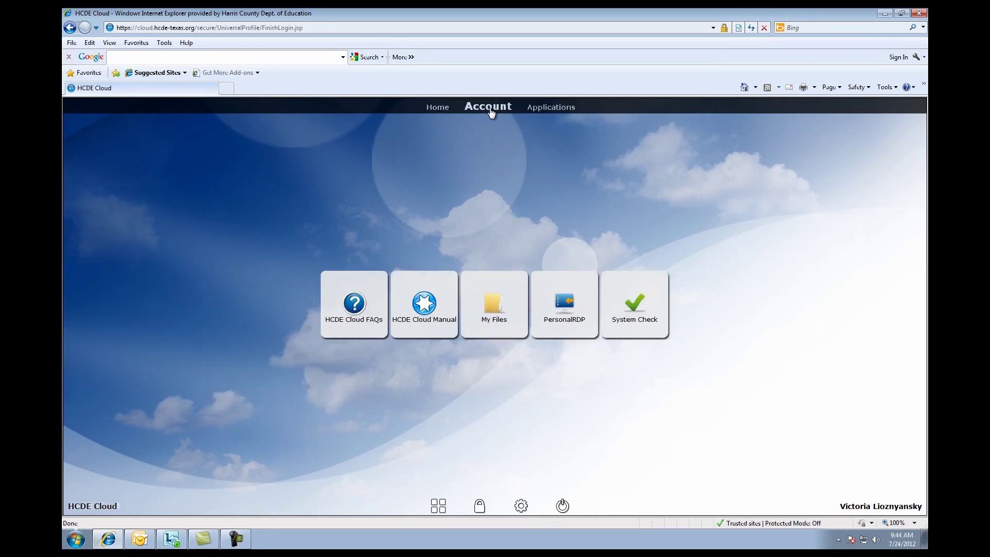
{"action": "left_click", "coordinate": [545, 110]}
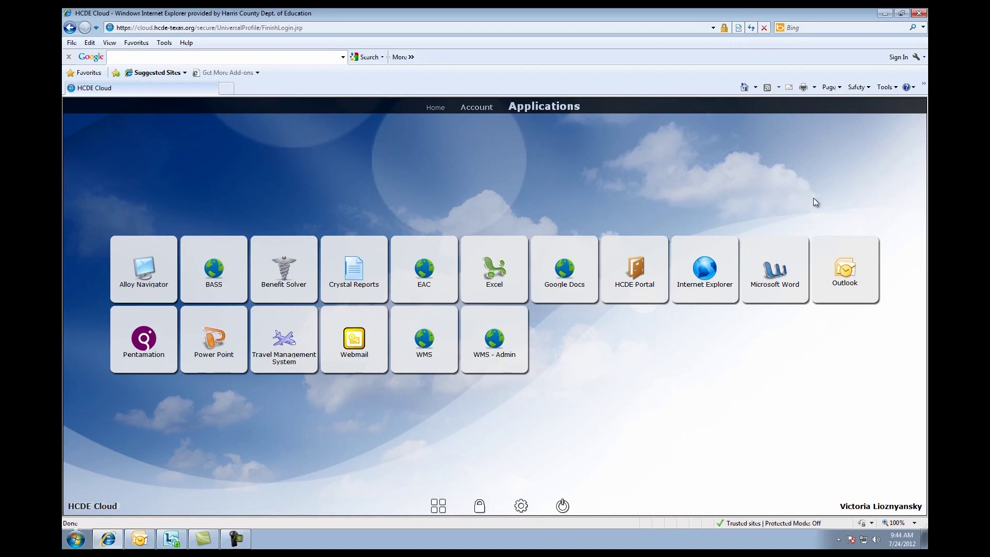
Launch Outlook over the remote connection, check the inbox, then close Outlook
{"action": "left_click", "coordinate": [845, 282]}
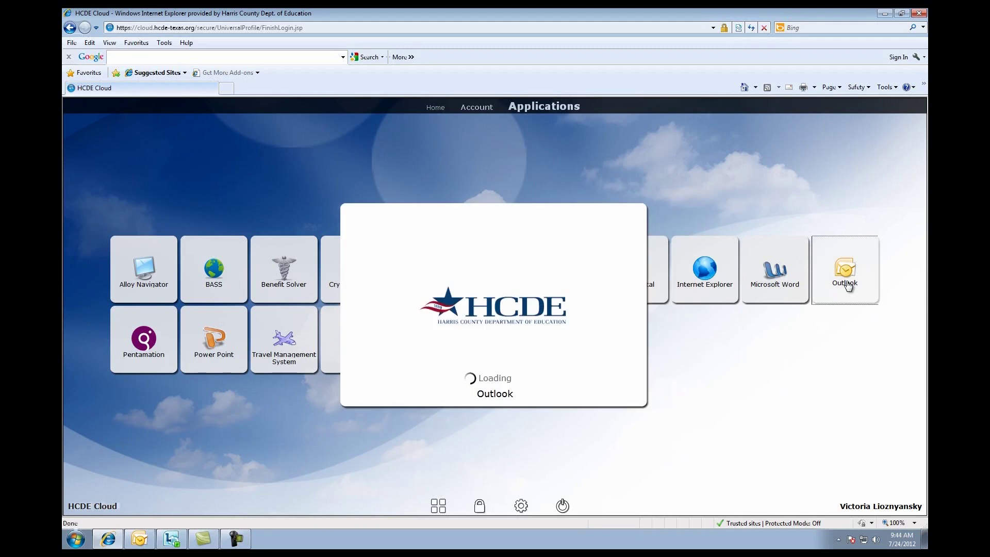
{"action": "left_click", "coordinate": [548, 192]}
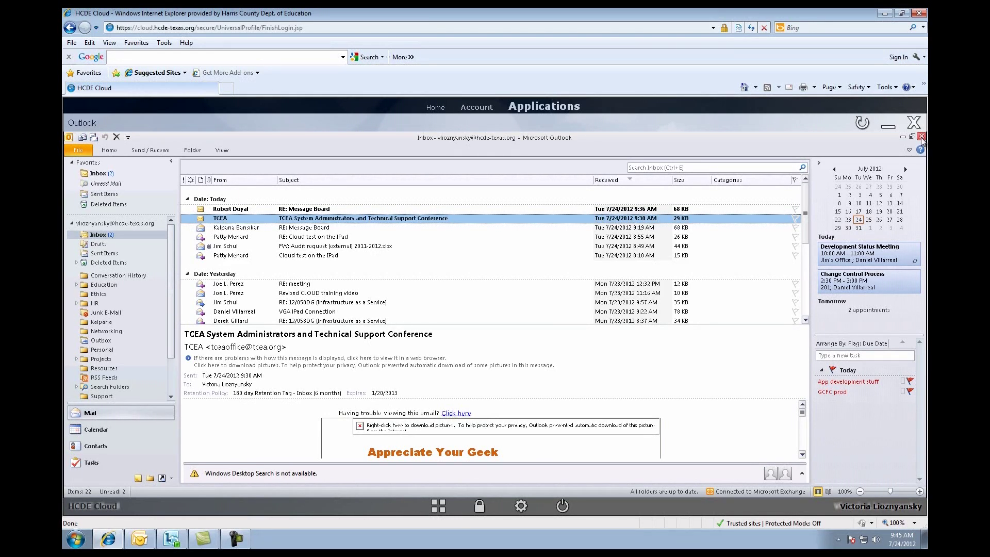
{"action": "left_click", "coordinate": [922, 137]}
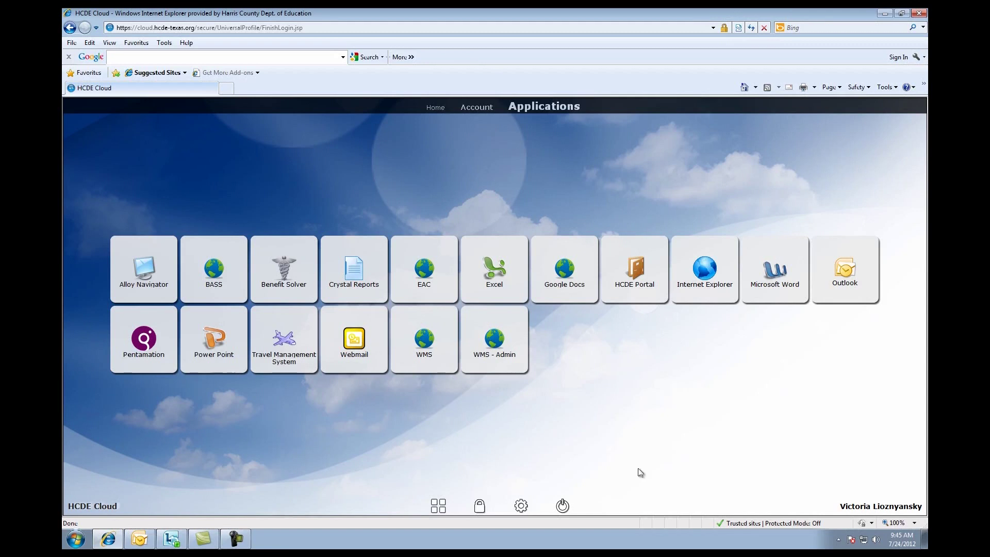
Launch Microsoft Word in the cloud with a blank document
{"action": "left_click", "coordinate": [789, 255]}
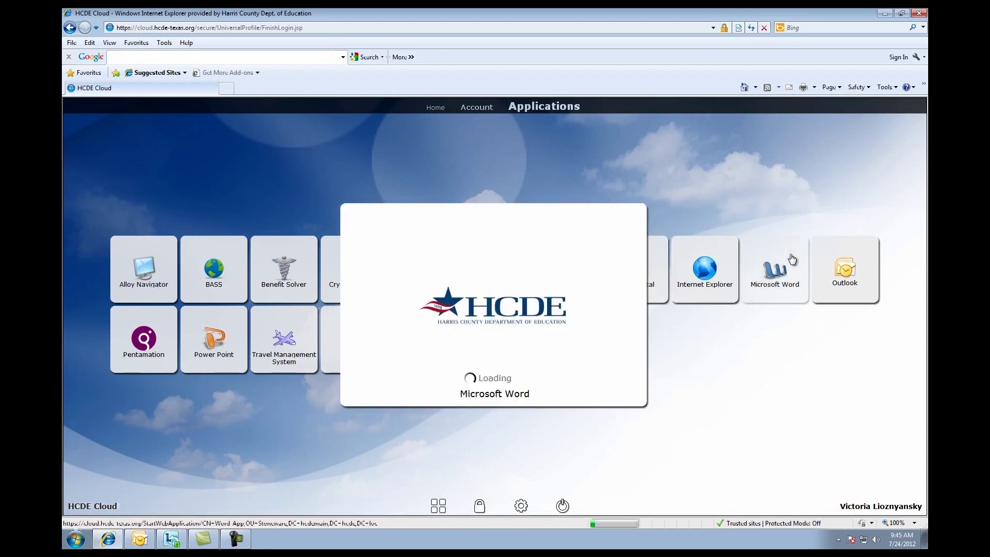
{"action": "left_click", "coordinate": [554, 184]}
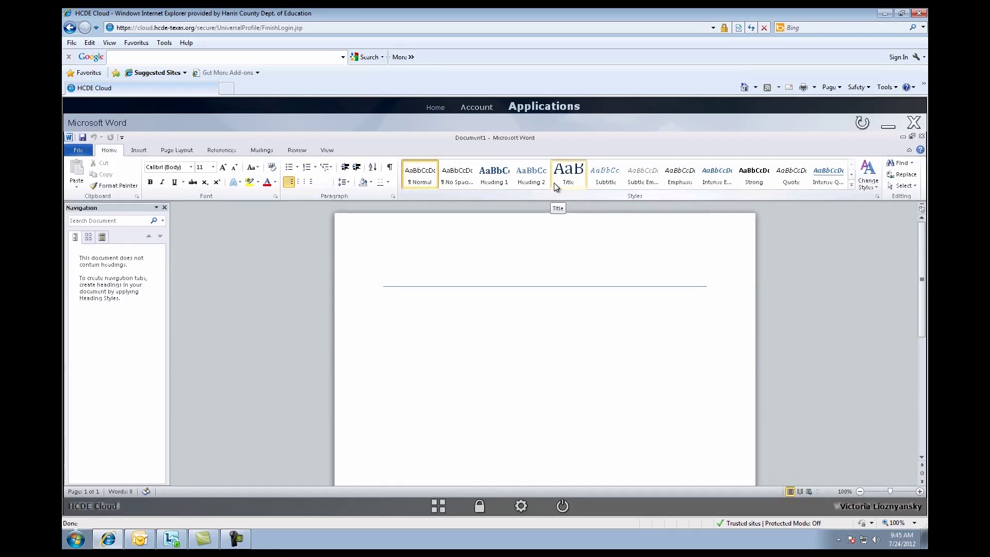
{"action": "left_click", "coordinate": [492, 287]}
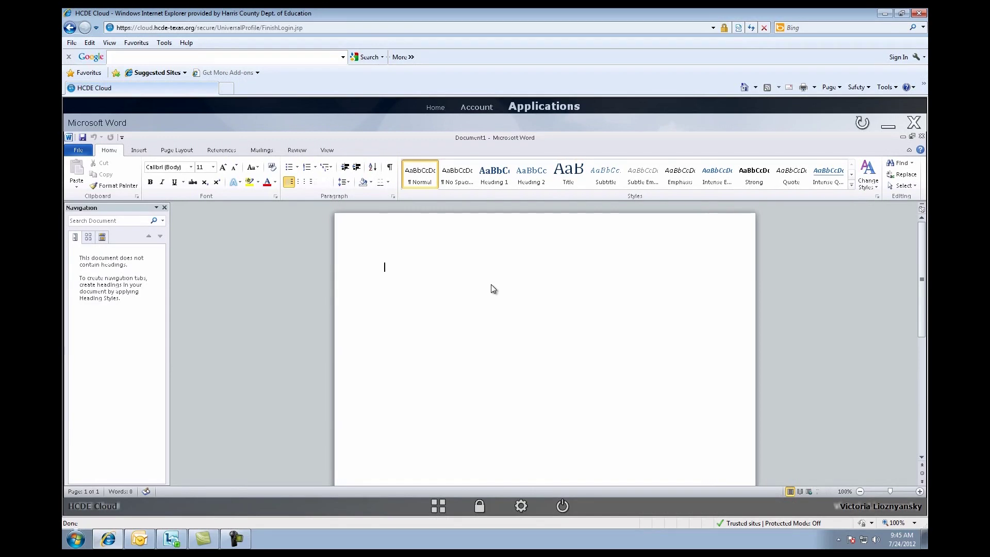
Open Safe and Secure Schools Website Structure from the H: drive, skim it, and view its Info
{"action": "left_click", "coordinate": [77, 150]}
{"action": "left_click", "coordinate": [92, 195]}
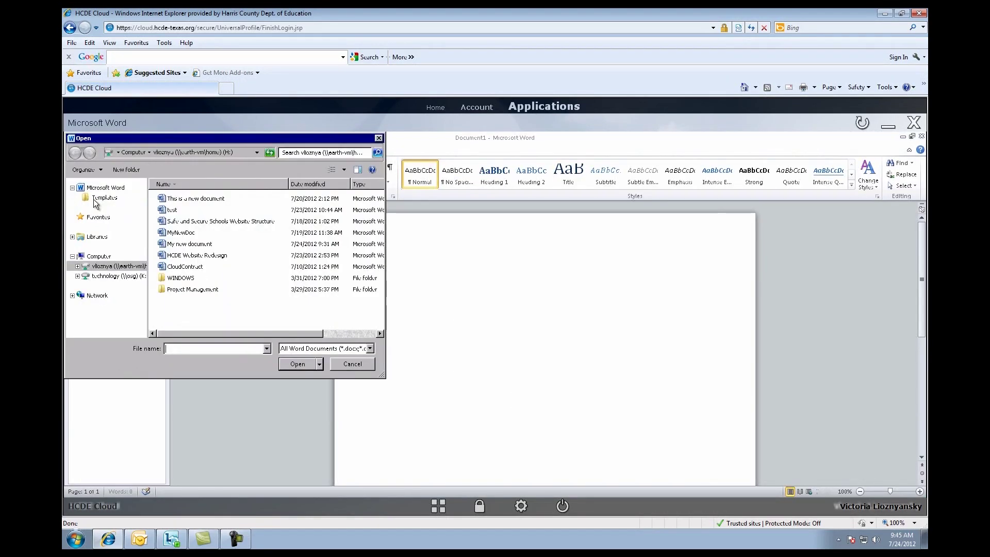
{"action": "double_click", "coordinate": [220, 221]}
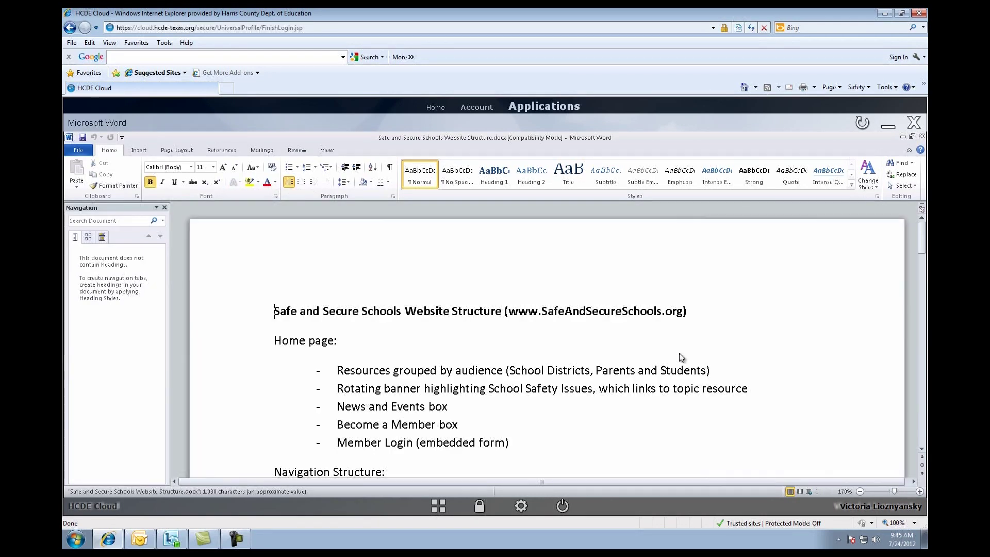
{"action": "scroll", "coordinate": [532, 397], "scroll_direction": "down", "scroll_amount": 4}
{"action": "scroll", "coordinate": [533, 398], "scroll_direction": "down", "scroll_amount": 5}
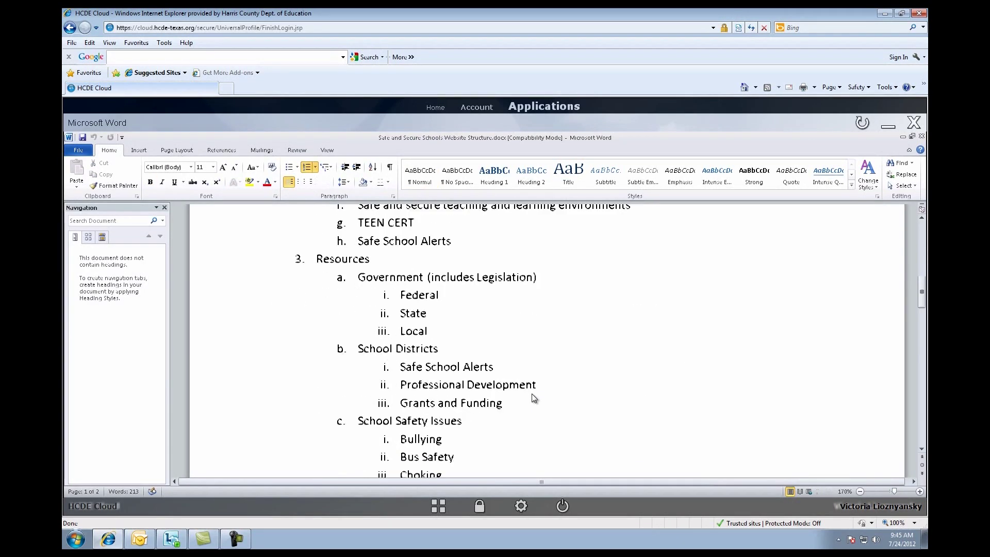
{"action": "scroll", "coordinate": [527, 392], "scroll_direction": "down", "scroll_amount": 3}
{"action": "scroll", "coordinate": [598, 387], "scroll_direction": "up", "scroll_amount": 5}
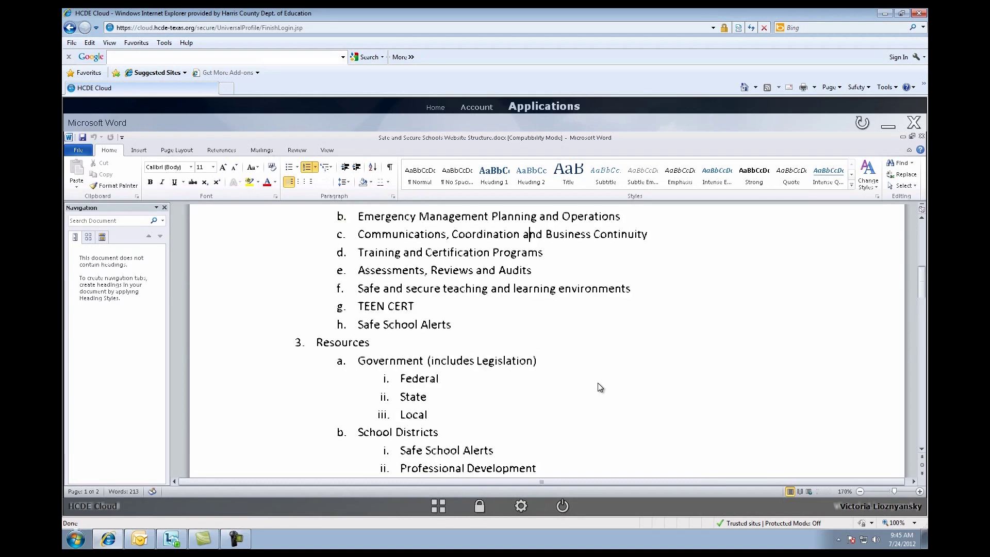
{"action": "scroll", "coordinate": [598, 383], "scroll_direction": "up", "scroll_amount": 4}
{"action": "left_click", "coordinate": [78, 150]}
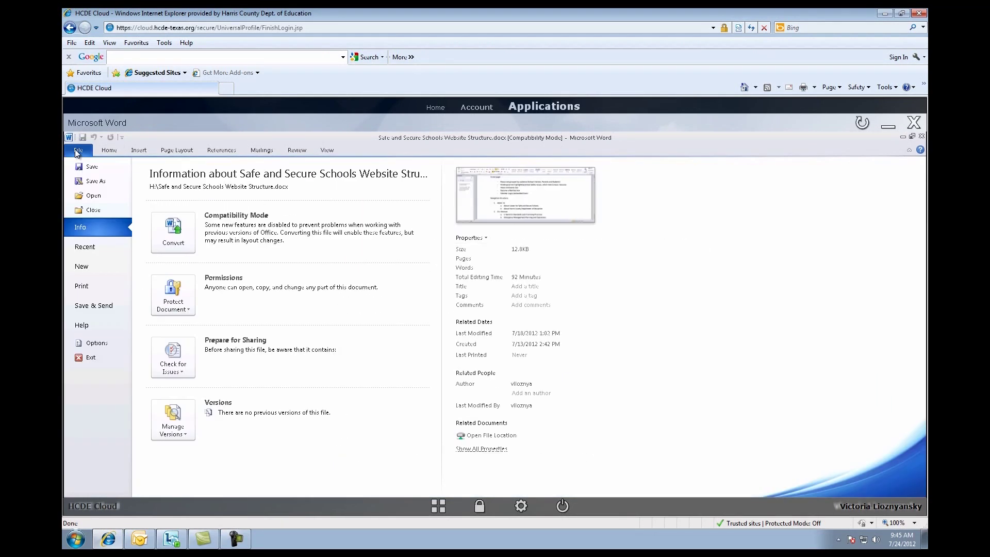
Close the open document and create a new blank document
{"action": "left_click", "coordinate": [89, 209]}
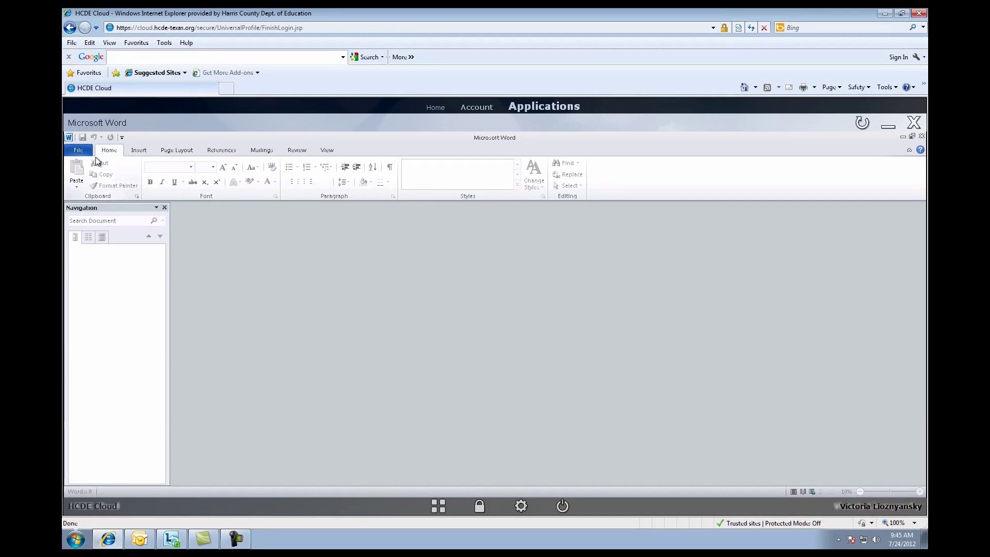
{"action": "left_click", "coordinate": [77, 150]}
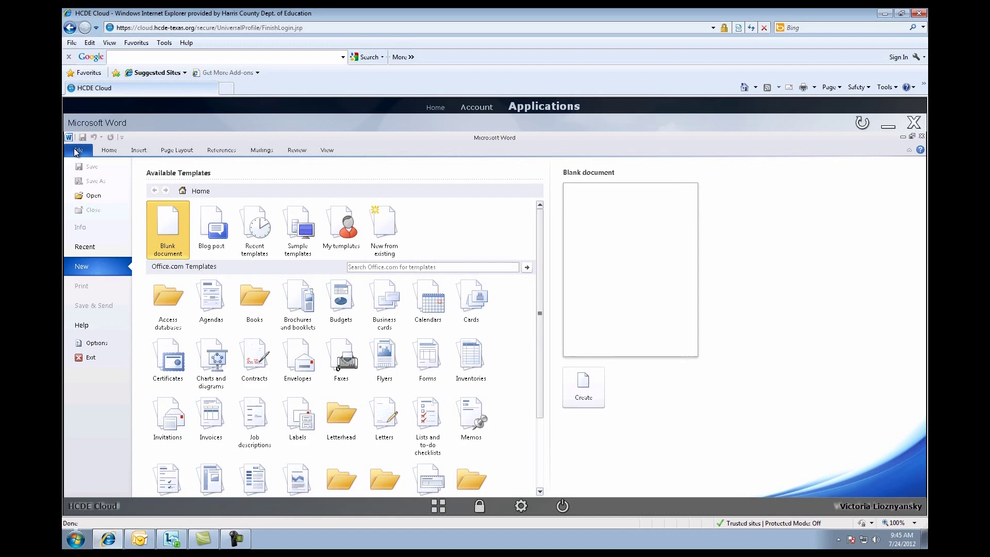
{"action": "double_click", "coordinate": [162, 241]}
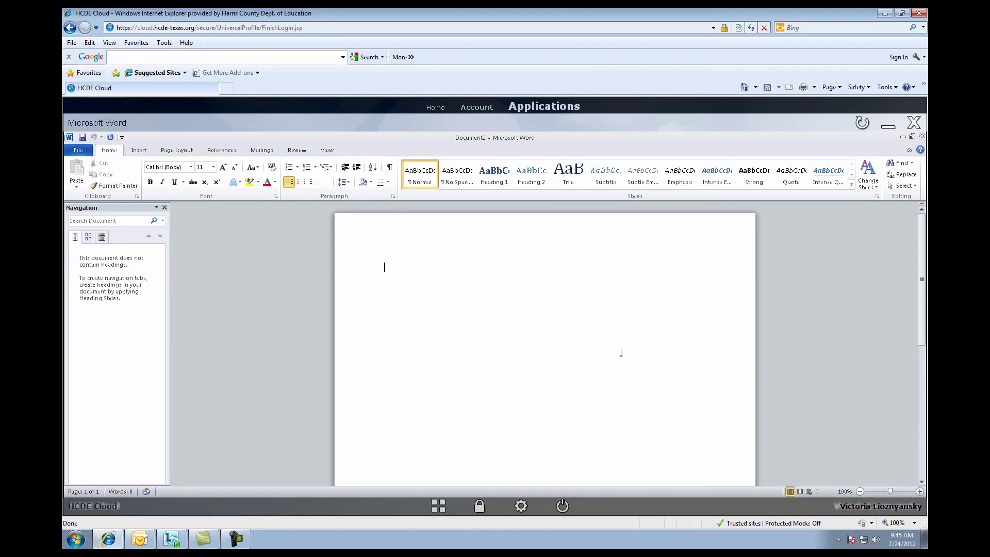
Type 'This Is my new documen', save it as Testing HCDE Cloud, and close Word
{"action": "type", "text": "This Is my new document"}
{"action": "left_click", "coordinate": [81, 138]}
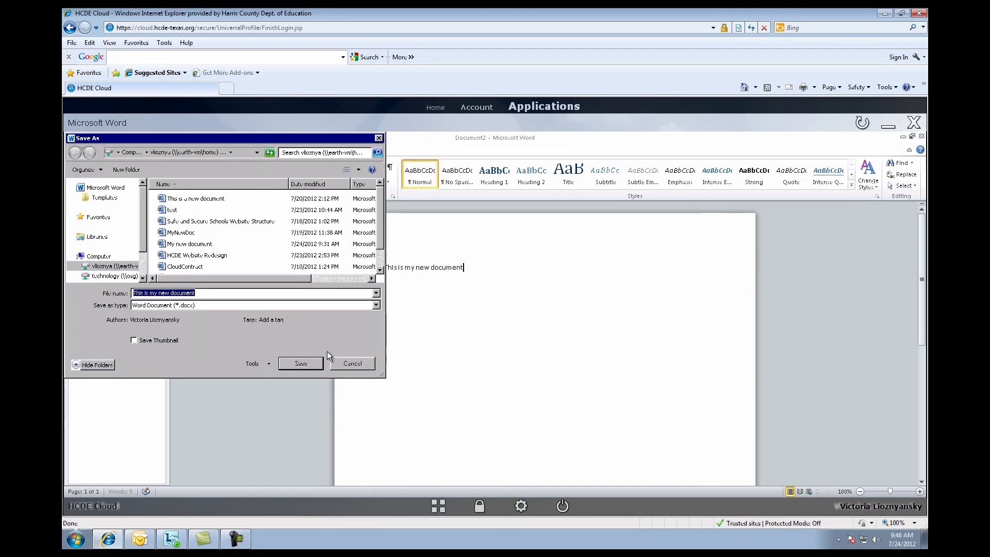
{"action": "type", "text": "Testing "}
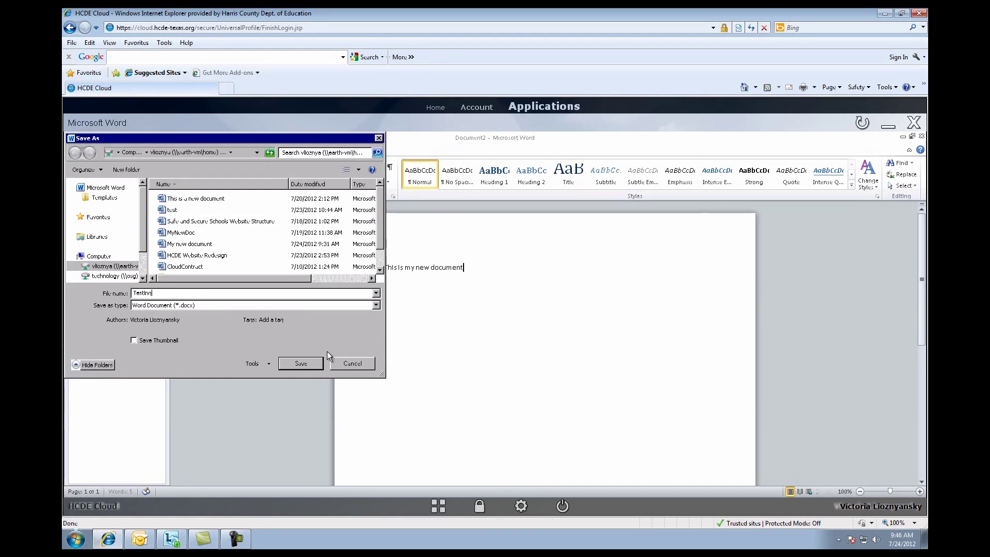
{"action": "type", "text": "HCDE Cloud"}
{"action": "left_click", "coordinate": [301, 363]}
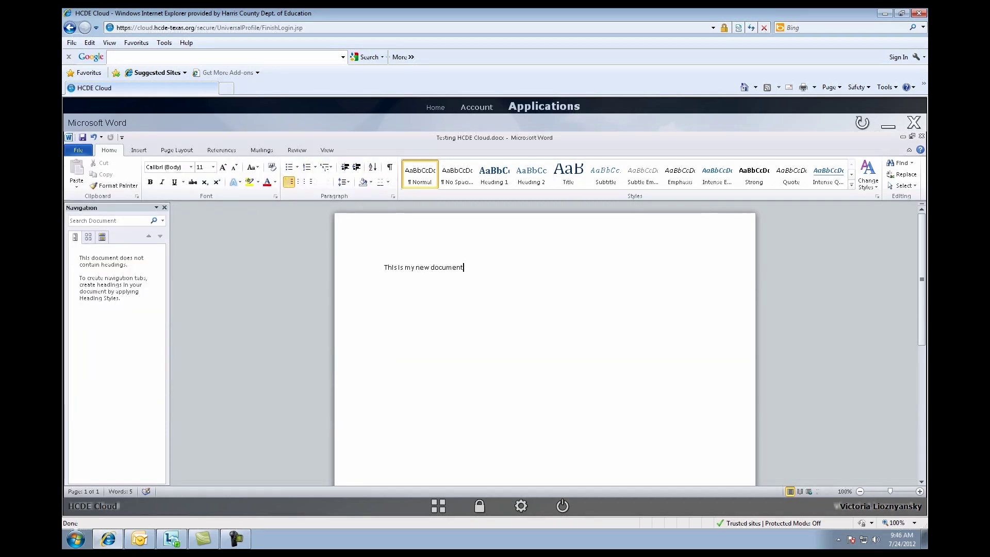
{"action": "left_click", "coordinate": [921, 137]}
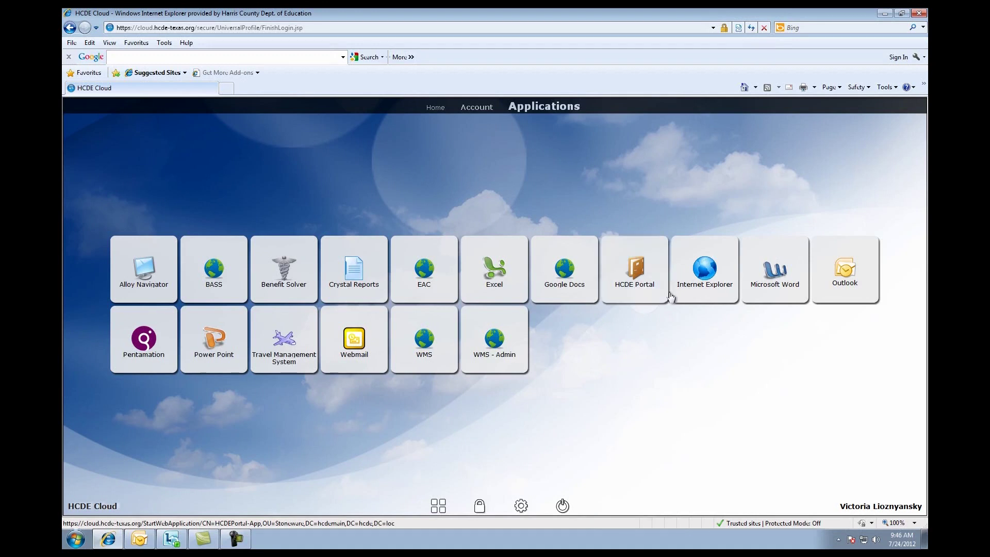
Open My Files, browse Home Drive and Project Management, then return to Home Drive
{"action": "left_click", "coordinate": [476, 107]}
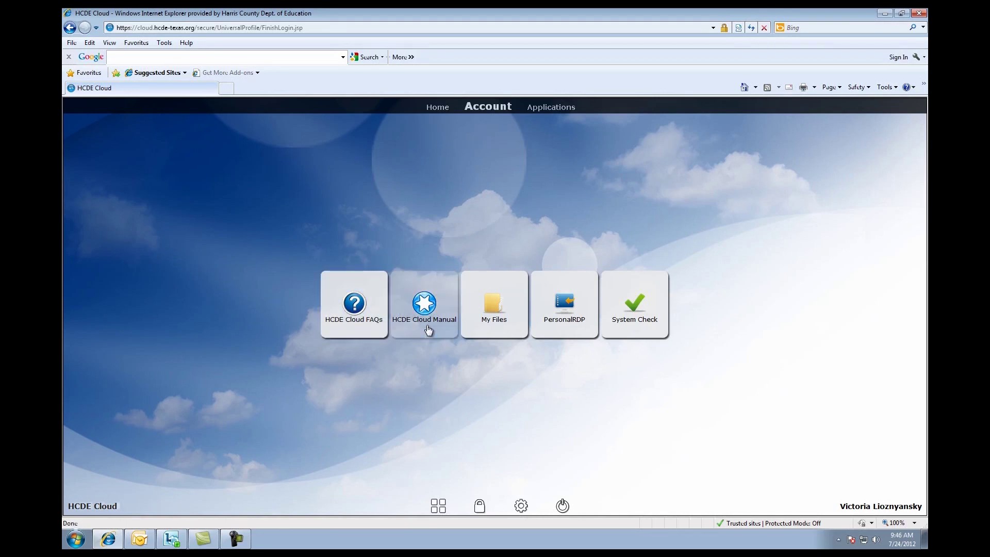
{"action": "left_click", "coordinate": [486, 315]}
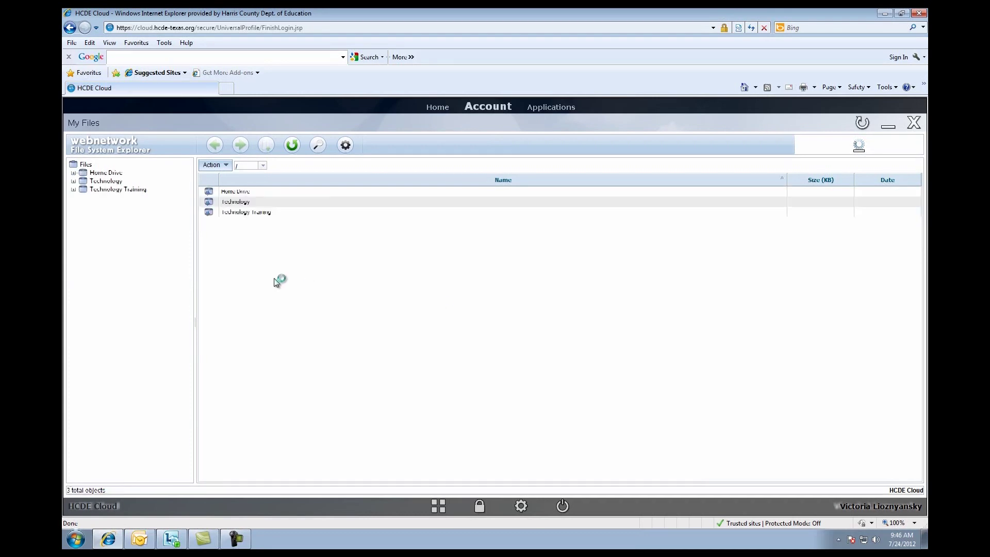
{"action": "left_click", "coordinate": [232, 192]}
{"action": "double_click", "coordinate": [231, 191]}
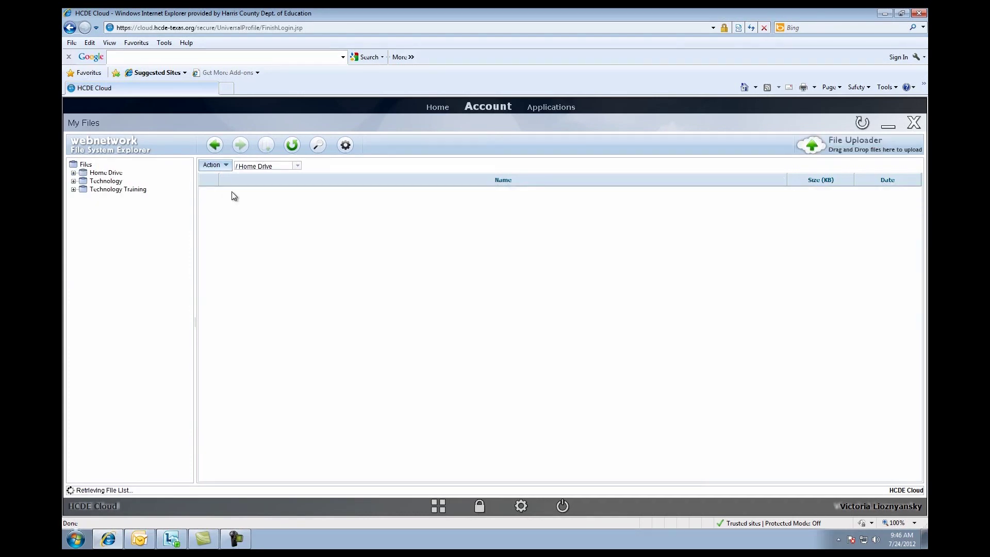
{"action": "double_click", "coordinate": [232, 193]}
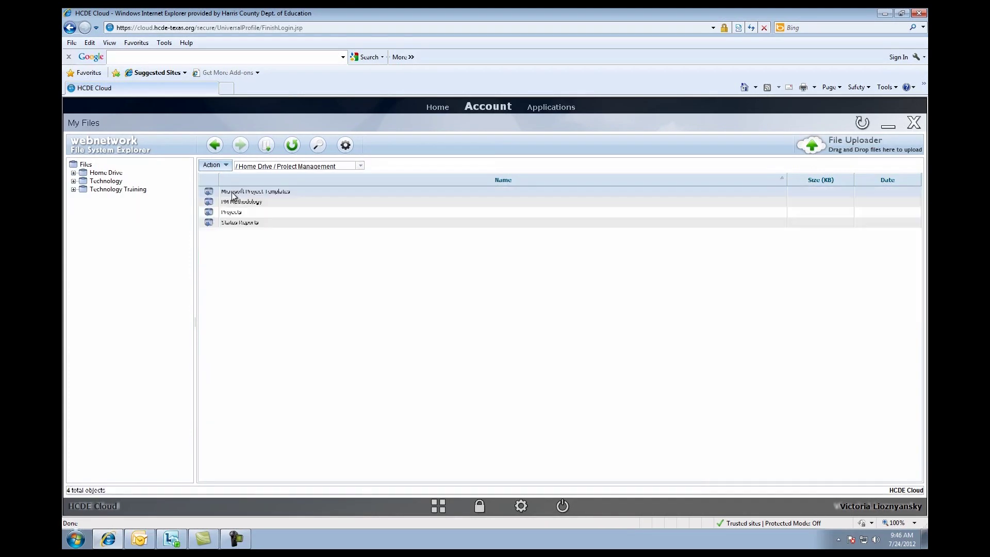
{"action": "left_click", "coordinate": [215, 147]}
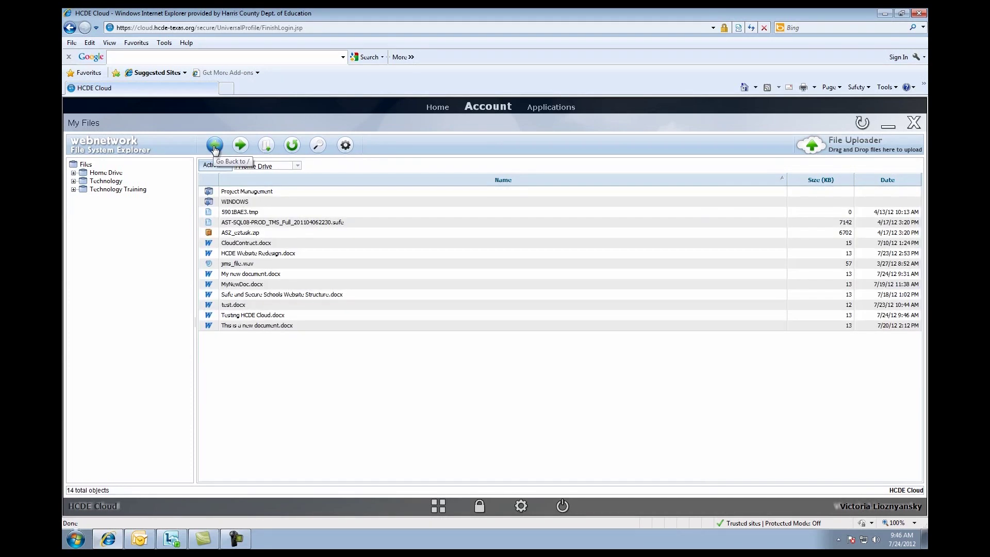
{"action": "double_click", "coordinate": [256, 316]}
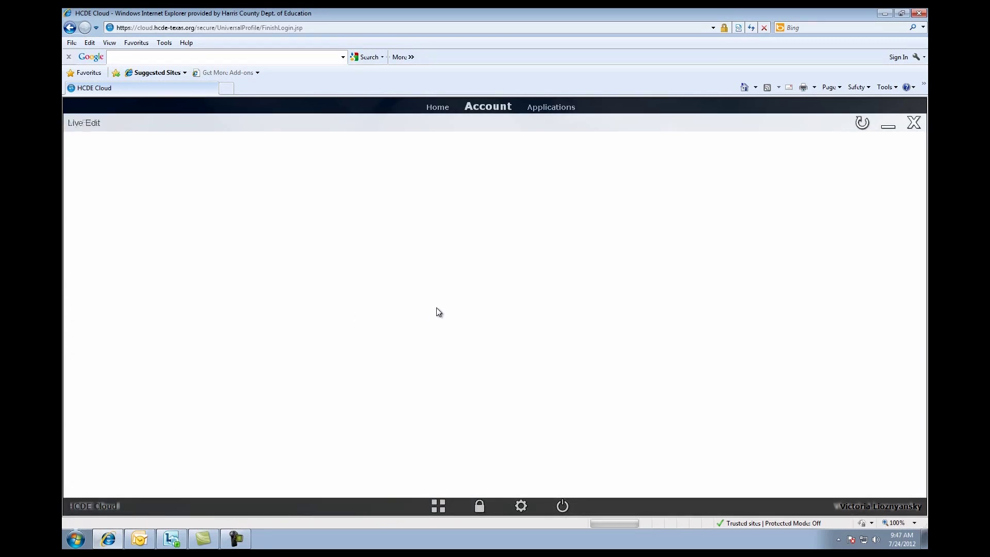
{"action": "left_click", "coordinate": [555, 391]}
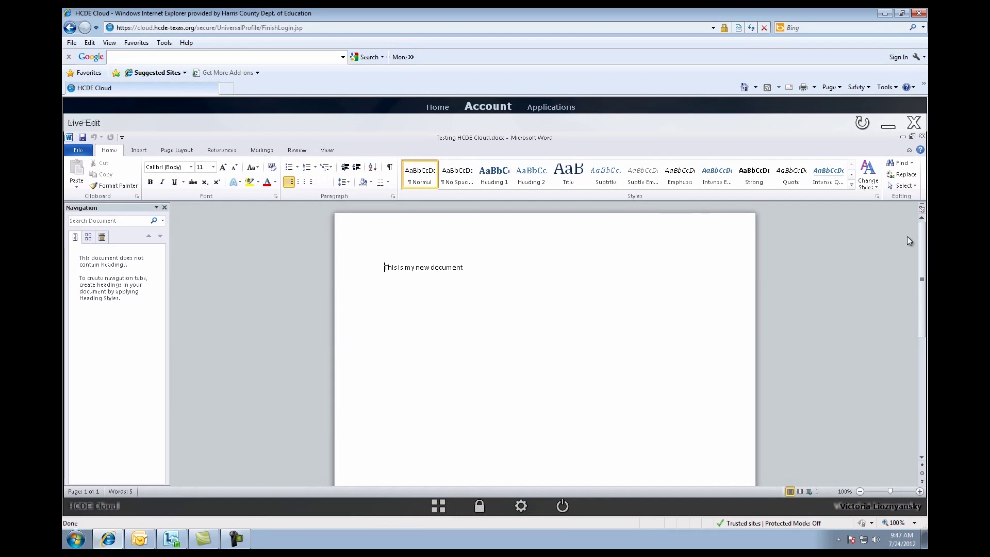
{"action": "left_click", "coordinate": [922, 136]}
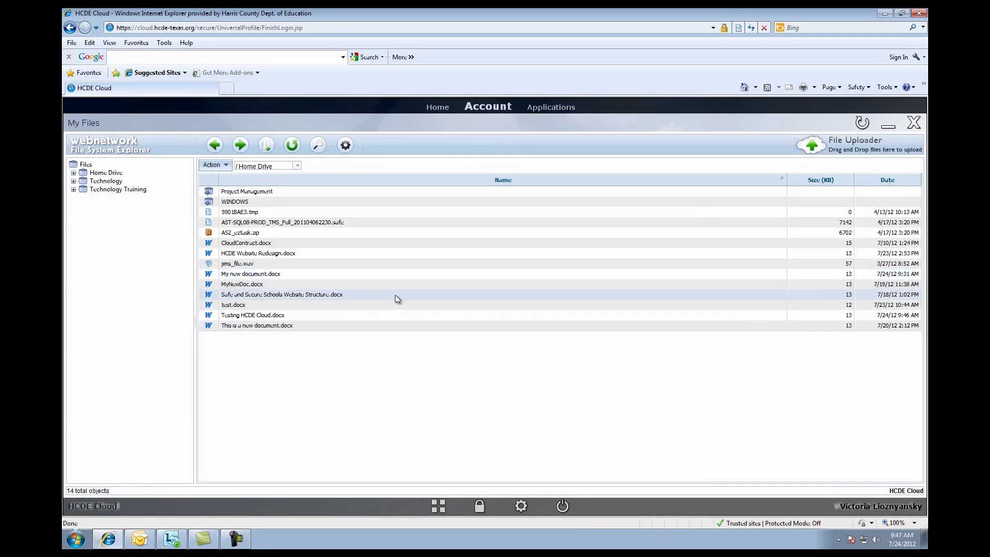
Download Testing HCDE Cloud.docx into My Documents and open its containing folder
{"action": "left_click", "coordinate": [228, 315]}
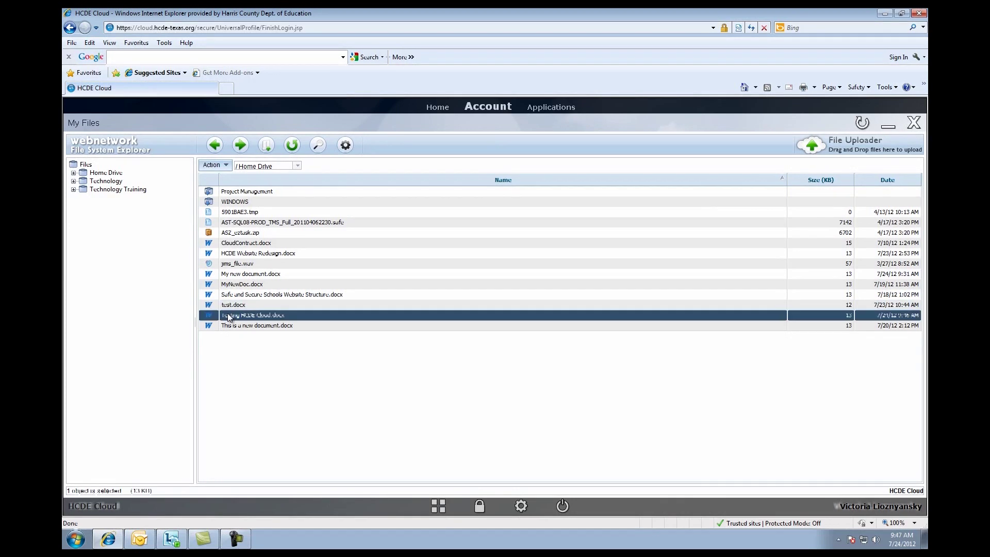
{"action": "right_click", "coordinate": [227, 313]}
{"action": "left_click", "coordinate": [242, 321]}
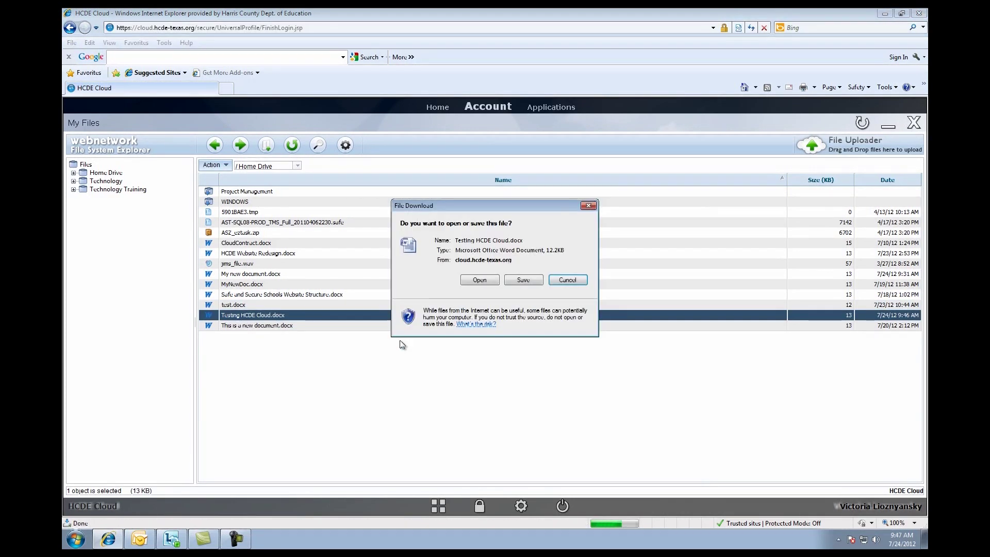
{"action": "left_click", "coordinate": [531, 280]}
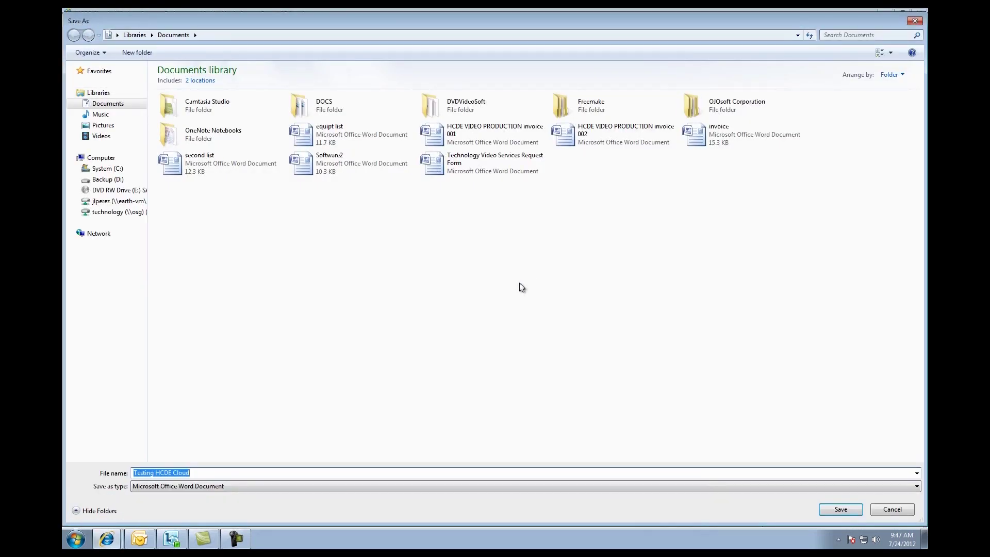
{"action": "left_click", "coordinate": [848, 511]}
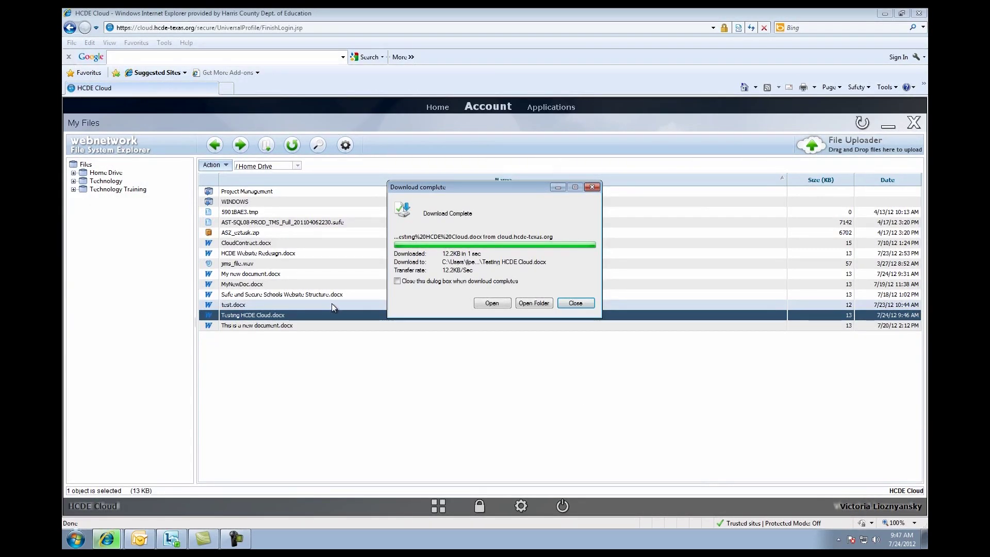
{"action": "left_click", "coordinate": [530, 303]}
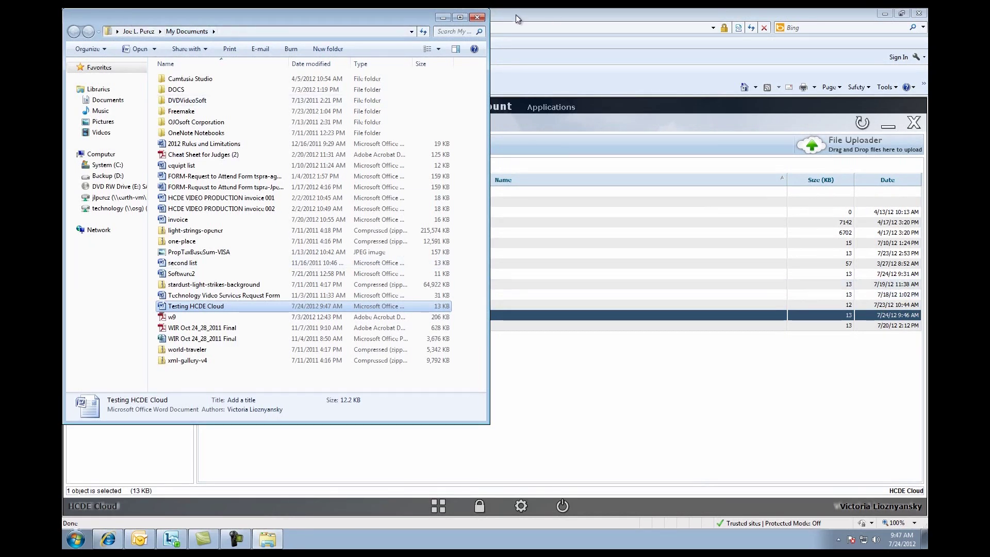
Drag the local Testing HCDE Cloud.docx into Home Drive, replacing the existing copy
{"action": "left_click_drag", "start_coordinate": [489, 9], "coordinate": [409, 138]}
{"action": "left_click_drag", "start_coordinate": [275, 144], "coordinate": [327, 98]}
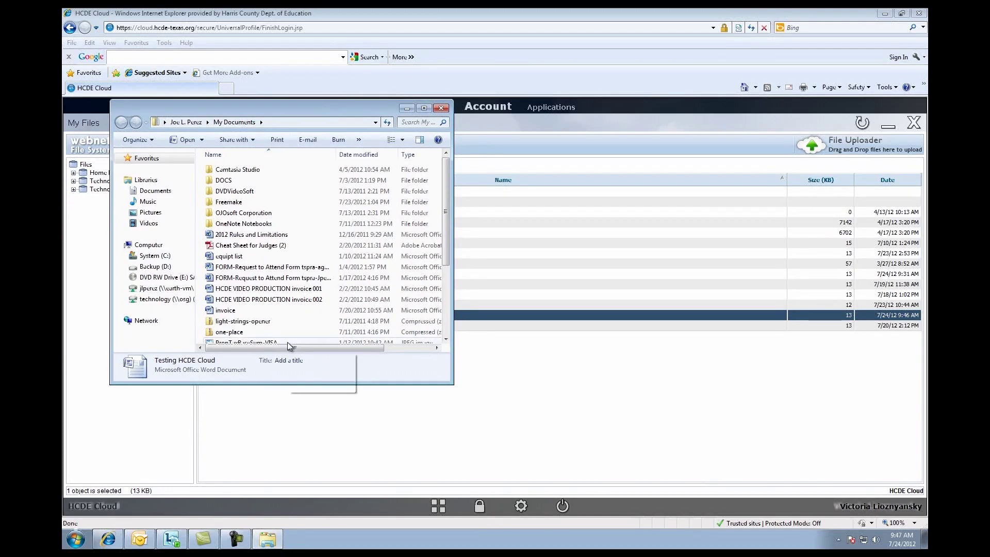
{"action": "scroll", "coordinate": [289, 341], "scroll_direction": "down", "scroll_amount": 3}
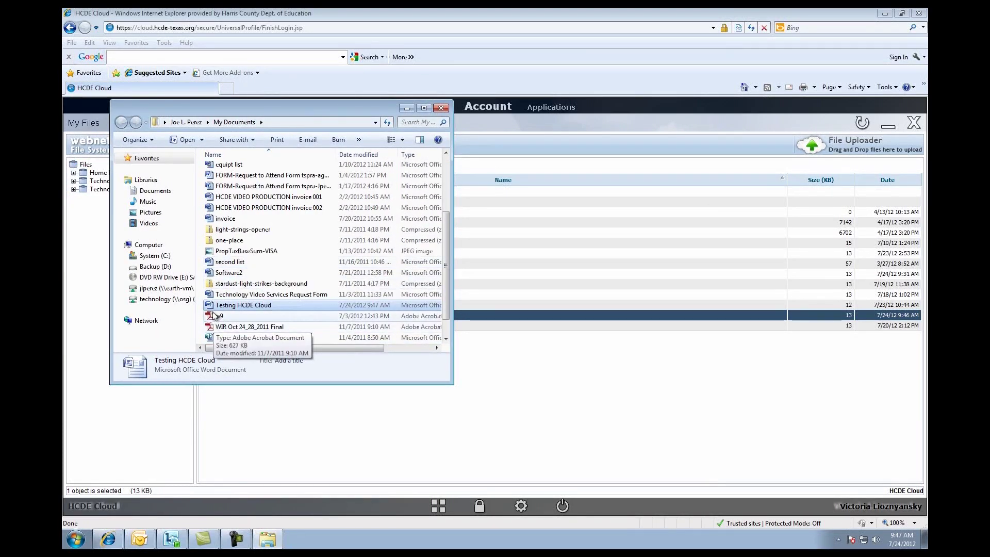
{"action": "left_click_drag", "start_coordinate": [219, 307], "coordinate": [840, 141]}
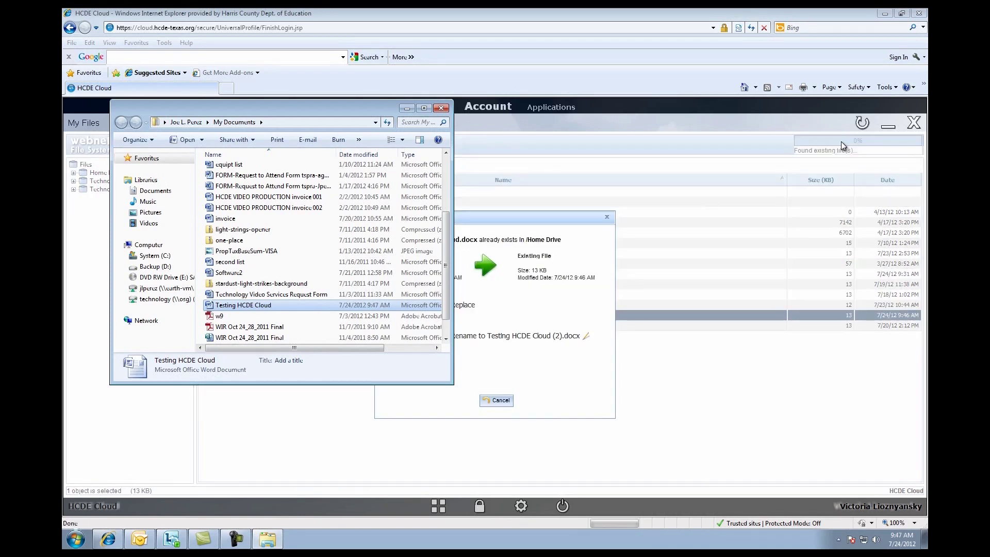
{"action": "left_click", "coordinate": [409, 111]}
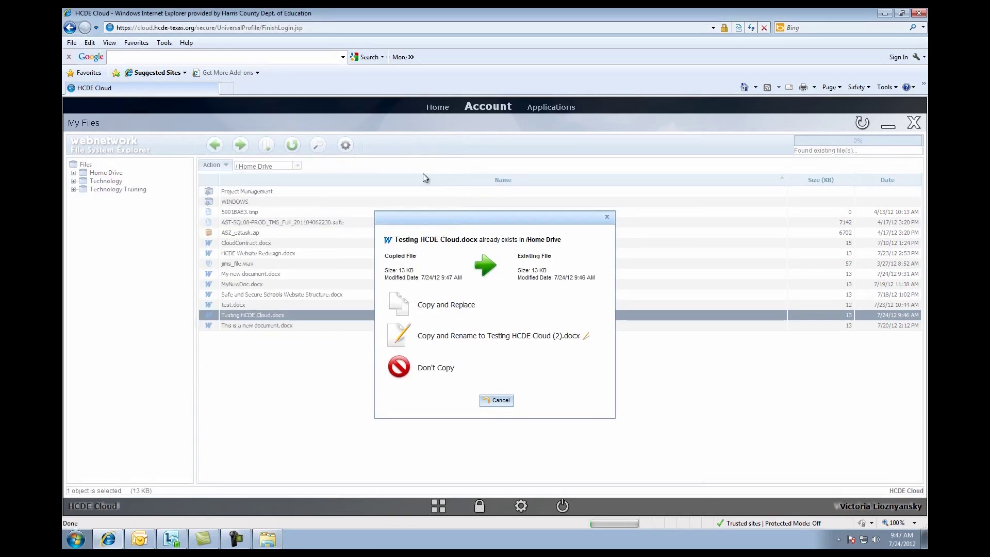
{"action": "left_click", "coordinate": [416, 315]}
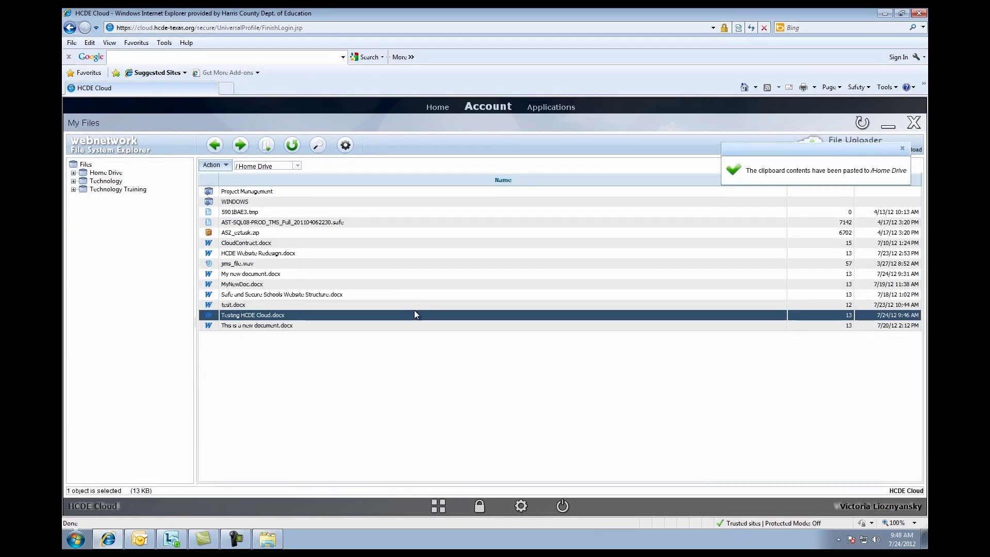
{"action": "left_click", "coordinate": [902, 150]}
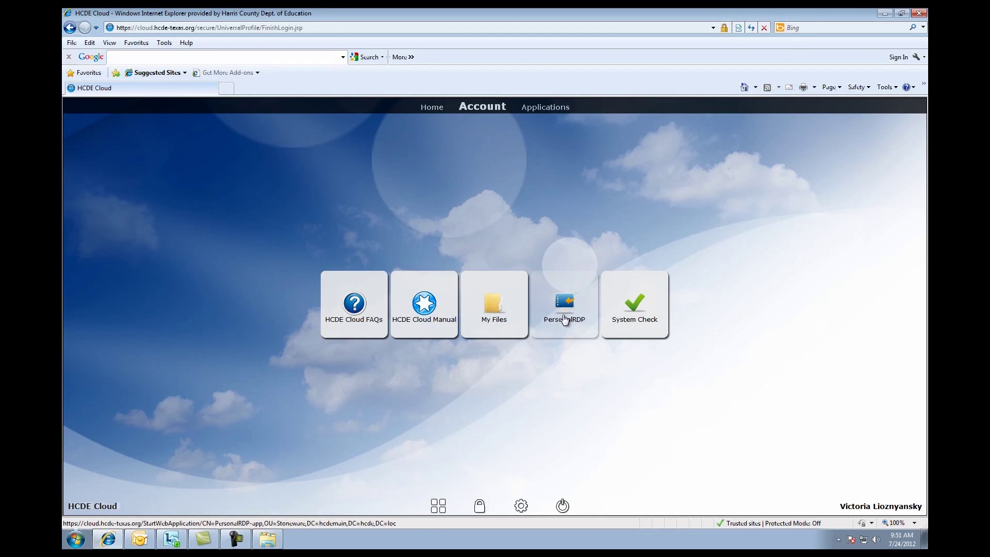
Connect to the PersonalRDP remote desktop and minimize the remote browser
{"action": "left_click", "coordinate": [565, 317]}
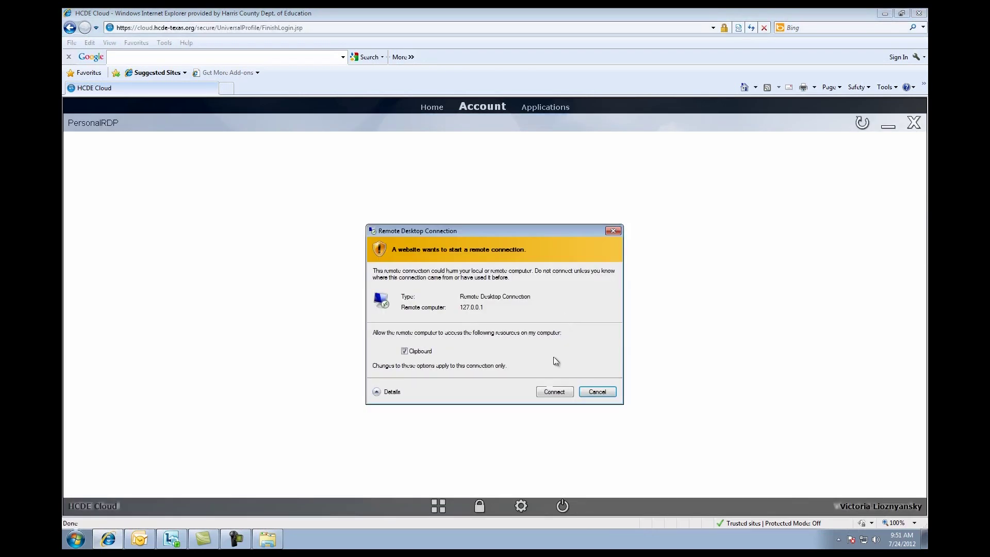
{"action": "left_click", "coordinate": [548, 394]}
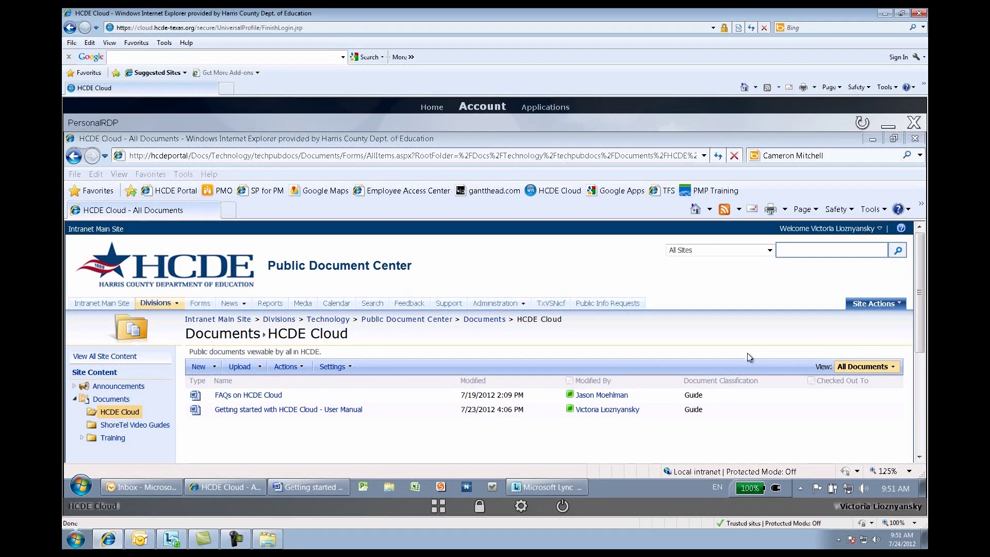
{"action": "left_click", "coordinate": [872, 139]}
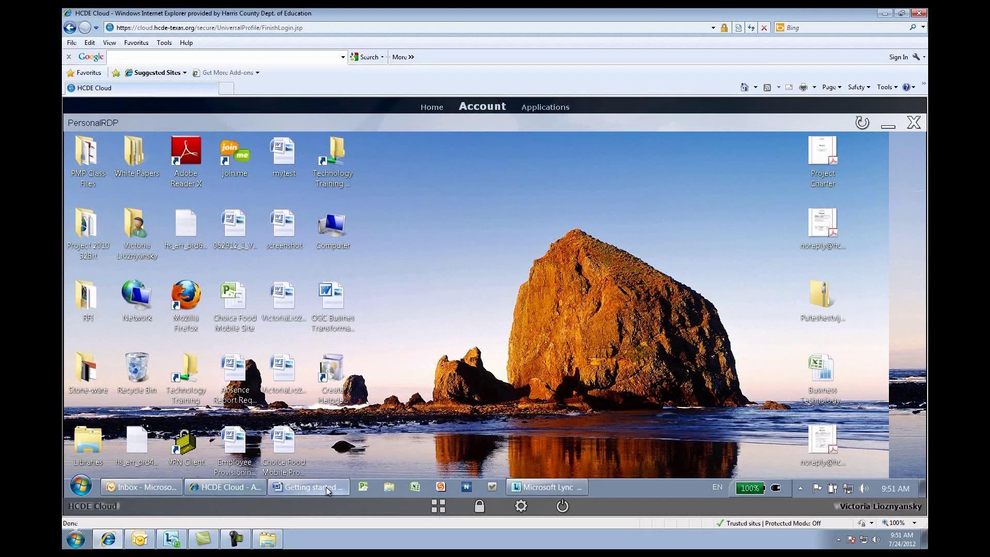
Disconnect the remote session from the Start menu's Log off options
{"action": "mouse_move", "coordinate": [326, 490]}
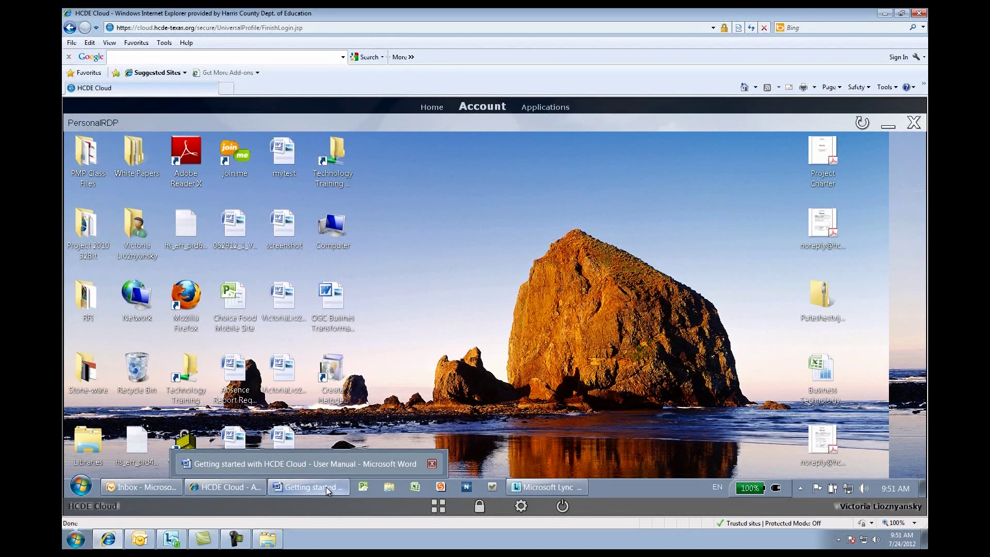
{"action": "left_click", "coordinate": [78, 488]}
{"action": "left_click", "coordinate": [287, 459]}
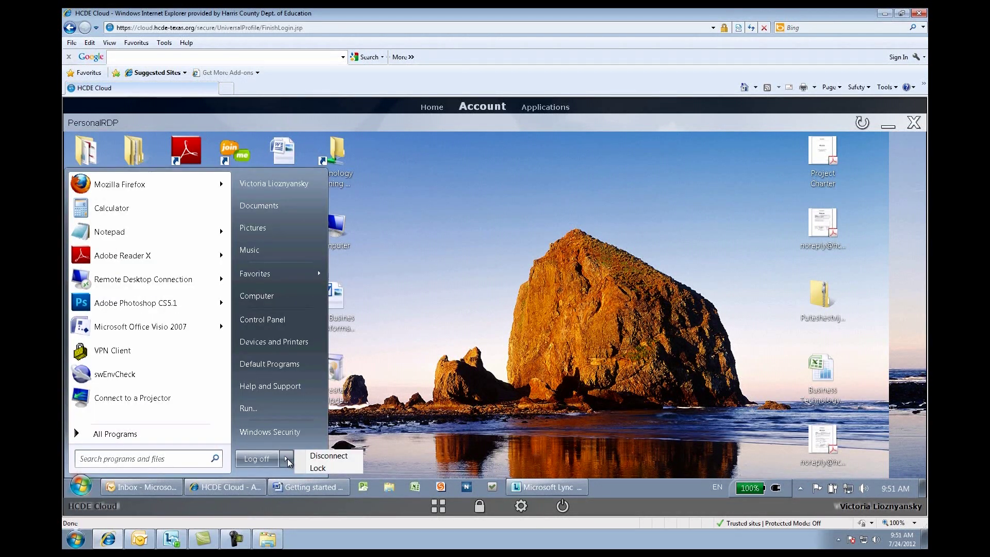
{"action": "left_click", "coordinate": [317, 457]}
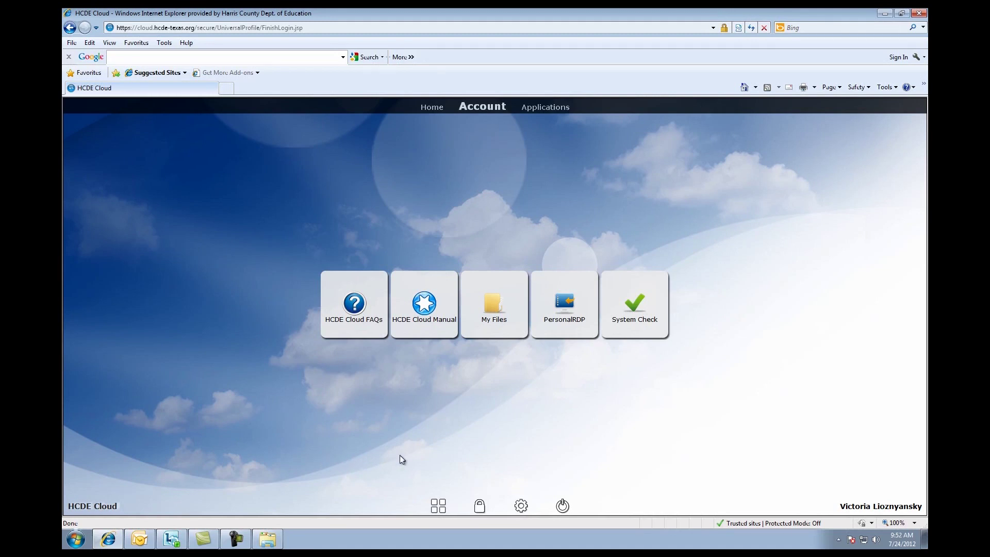
In Home Favorites settings, add HCDE Cloud FAQs and BASS and remove Excel and Google Docs
{"action": "left_click", "coordinate": [431, 108]}
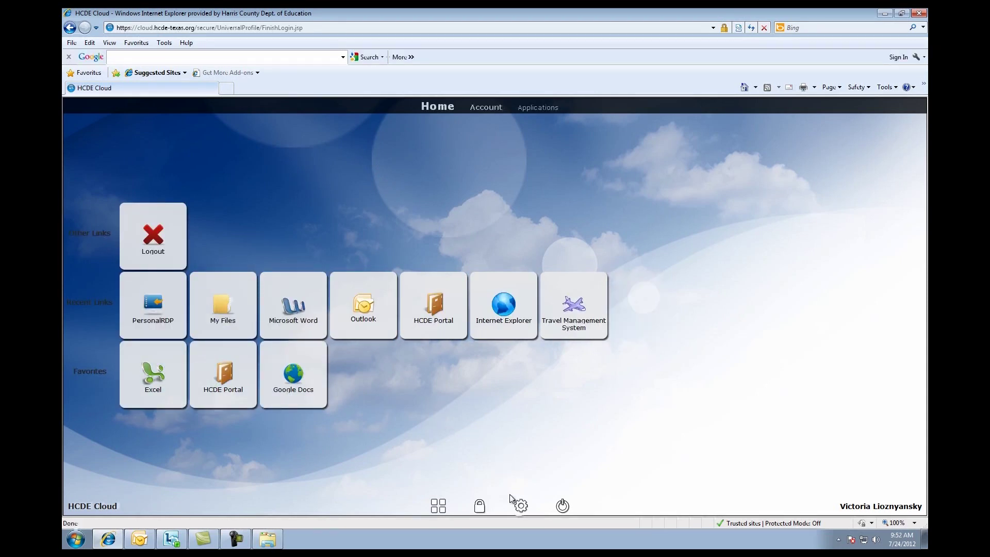
{"action": "left_click", "coordinate": [521, 507]}
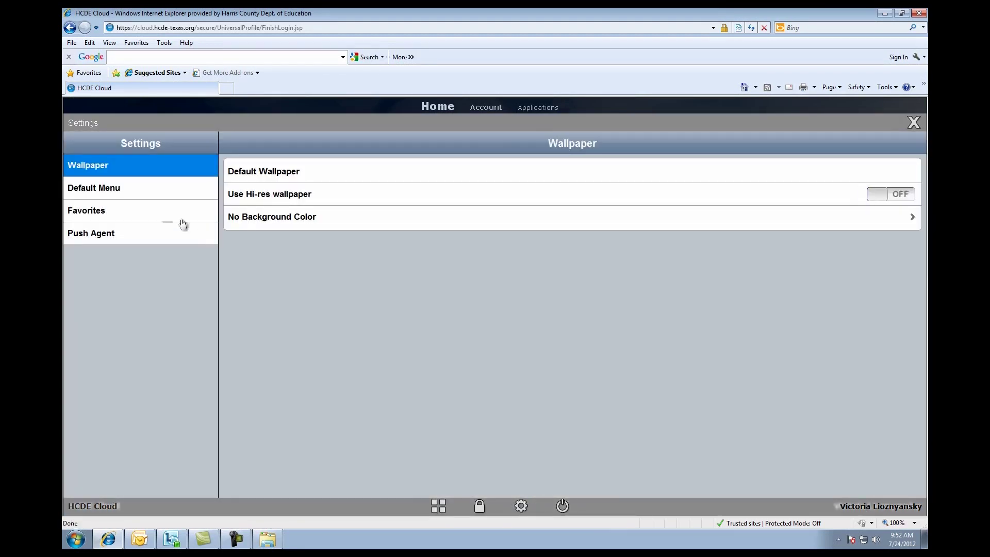
{"action": "left_click", "coordinate": [95, 216]}
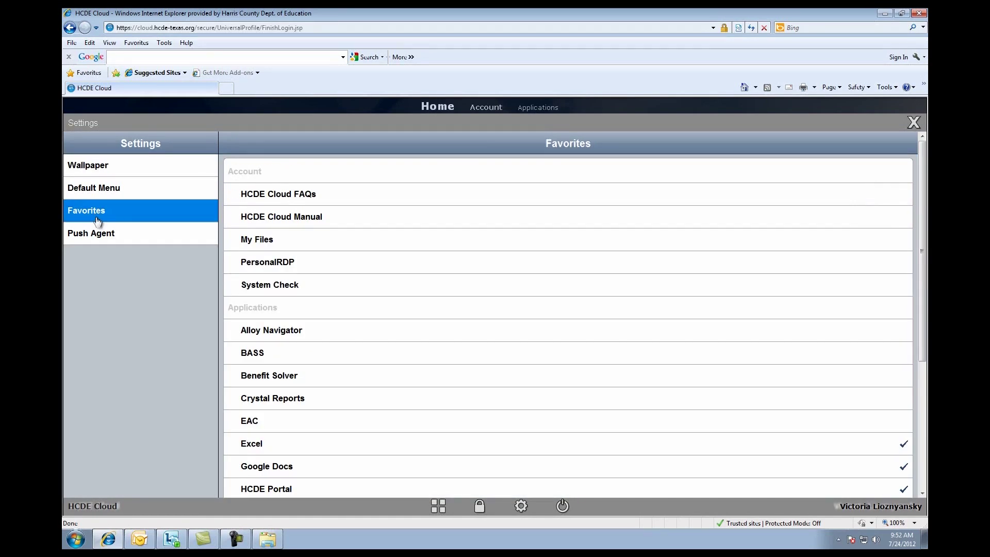
{"action": "left_click", "coordinate": [843, 191]}
{"action": "left_click", "coordinate": [891, 354]}
{"action": "left_click", "coordinate": [904, 444]}
{"action": "left_click", "coordinate": [903, 469]}
{"action": "left_click", "coordinate": [914, 123]}
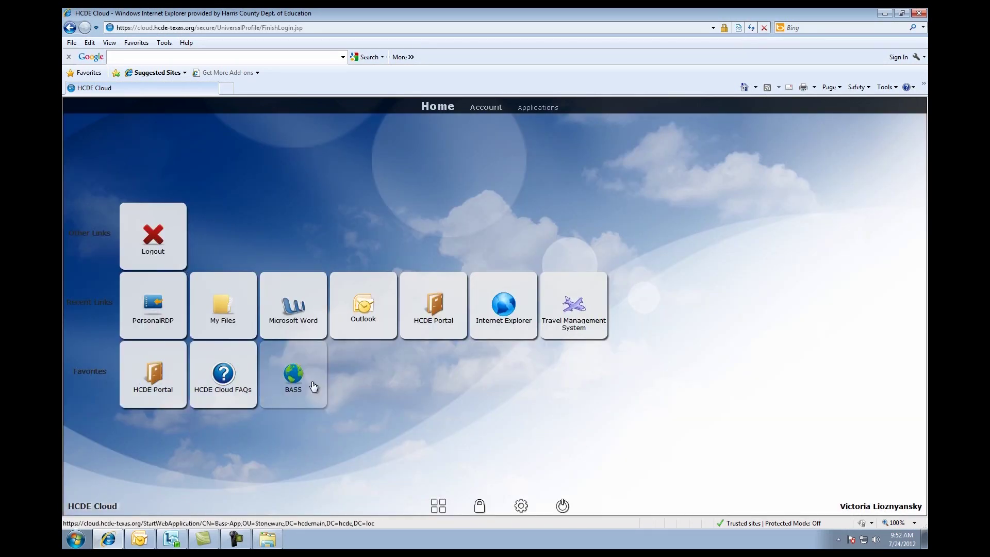
Launch Travel Management System from Applications, view its login, close it, and return to Home
{"action": "left_click", "coordinate": [545, 105]}
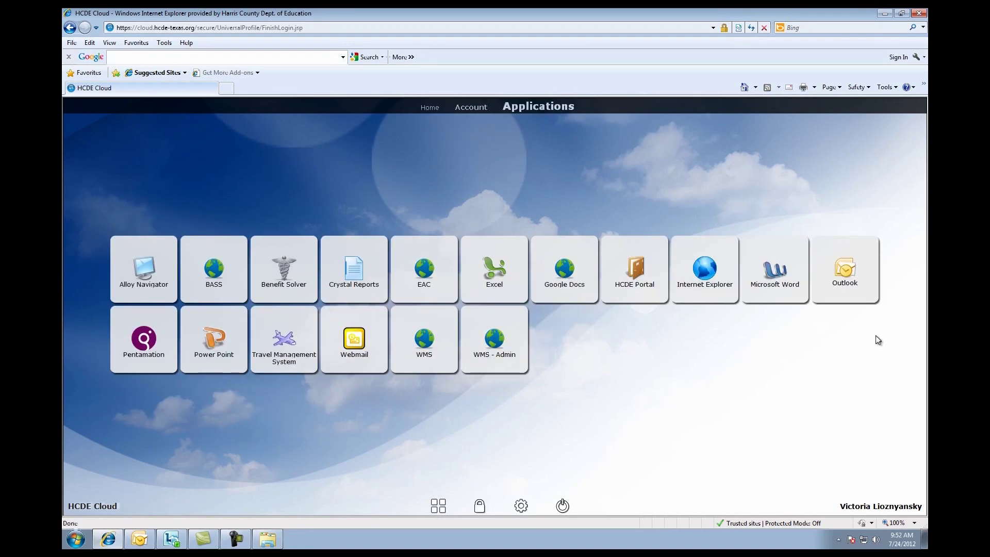
{"action": "left_click", "coordinate": [279, 350]}
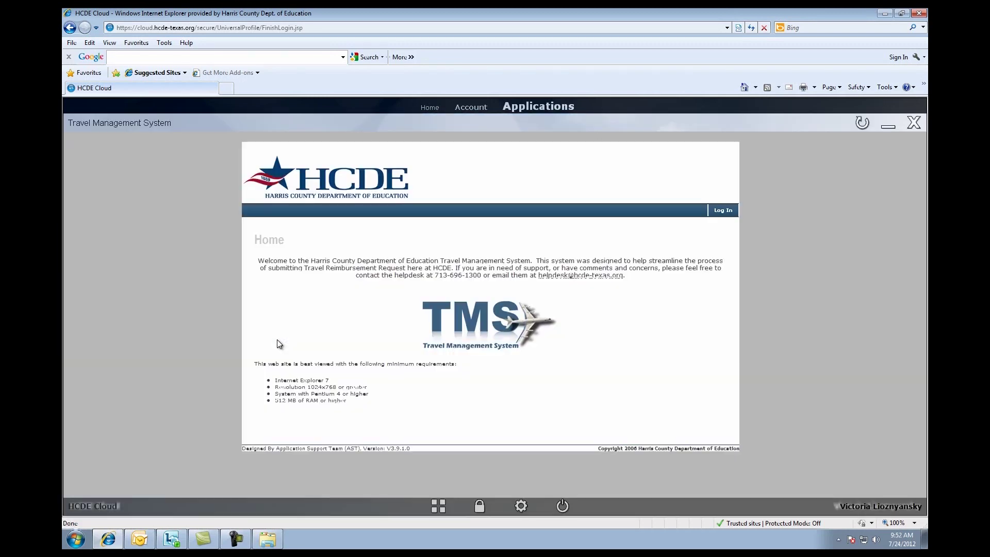
{"action": "left_click", "coordinate": [723, 211]}
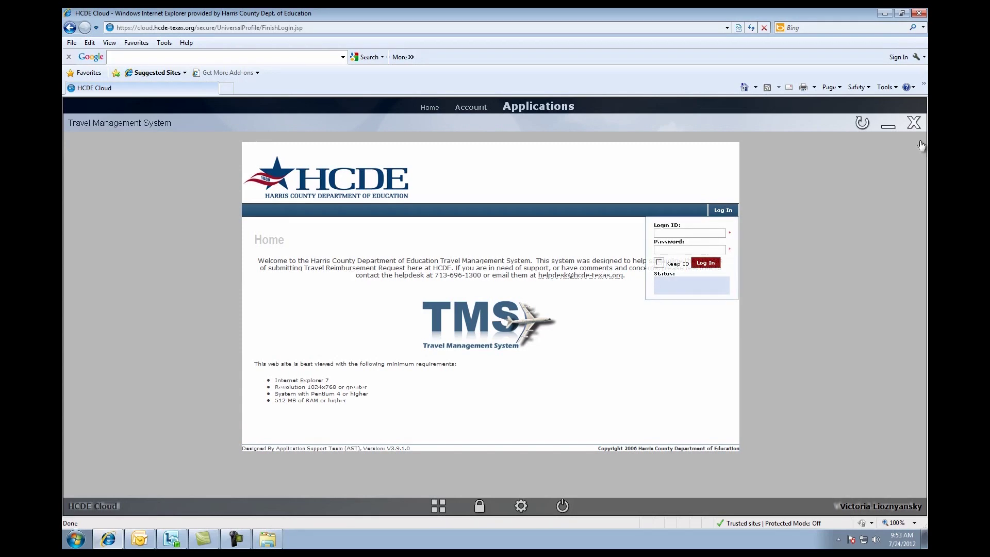
{"action": "left_click", "coordinate": [913, 124]}
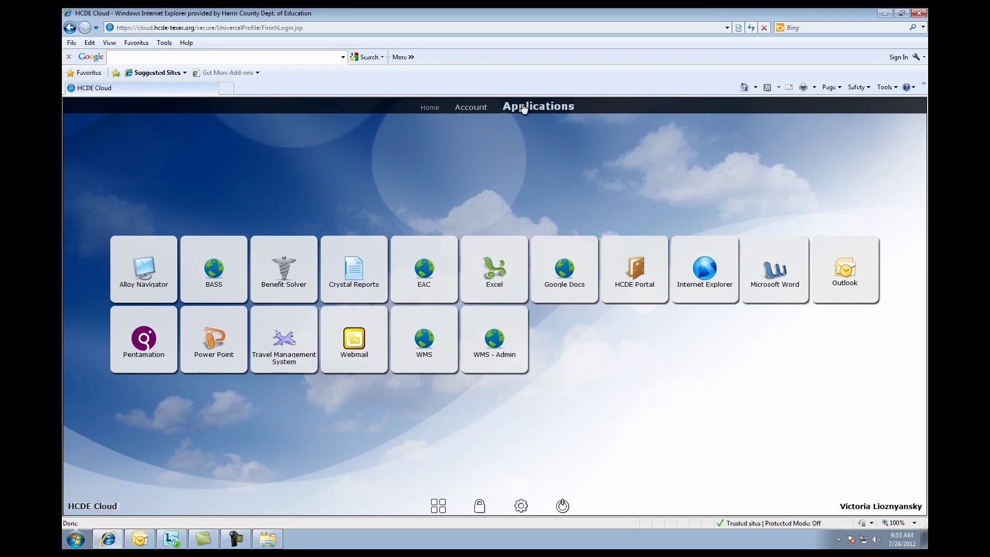
{"action": "left_click", "coordinate": [468, 108]}
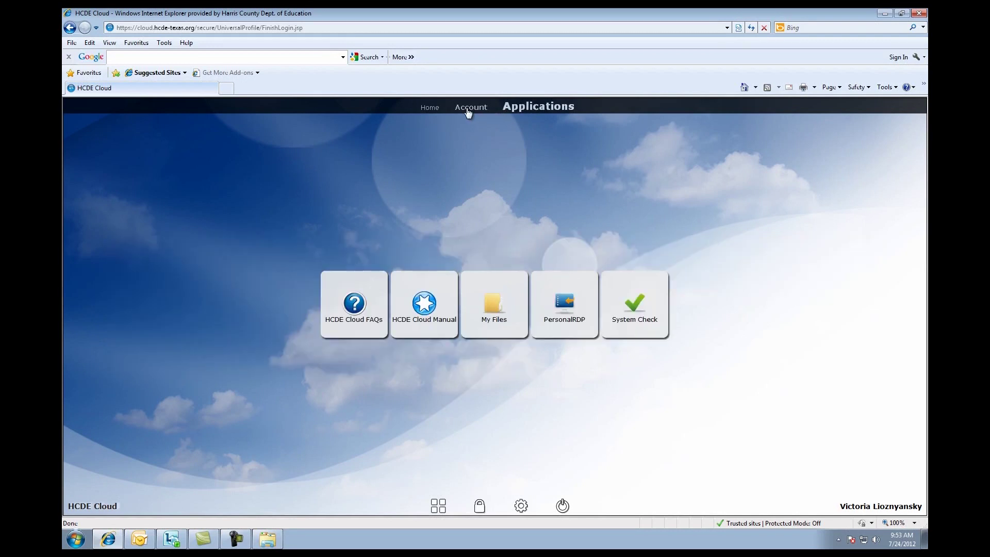
{"action": "left_click", "coordinate": [433, 108]}
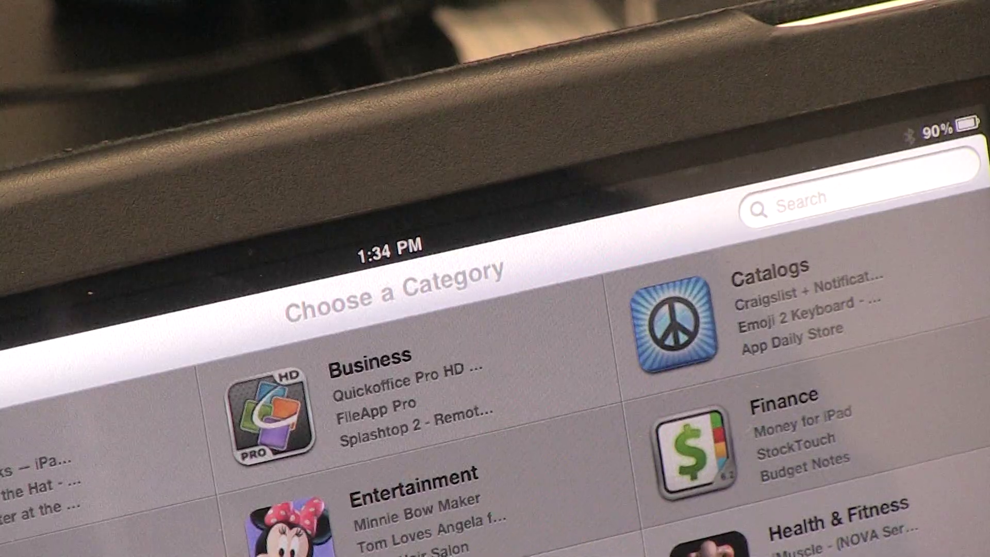
Search the App Store for 'web rdp' and open the webRDP Mobile details page
{"action": "type", "text": "we"}
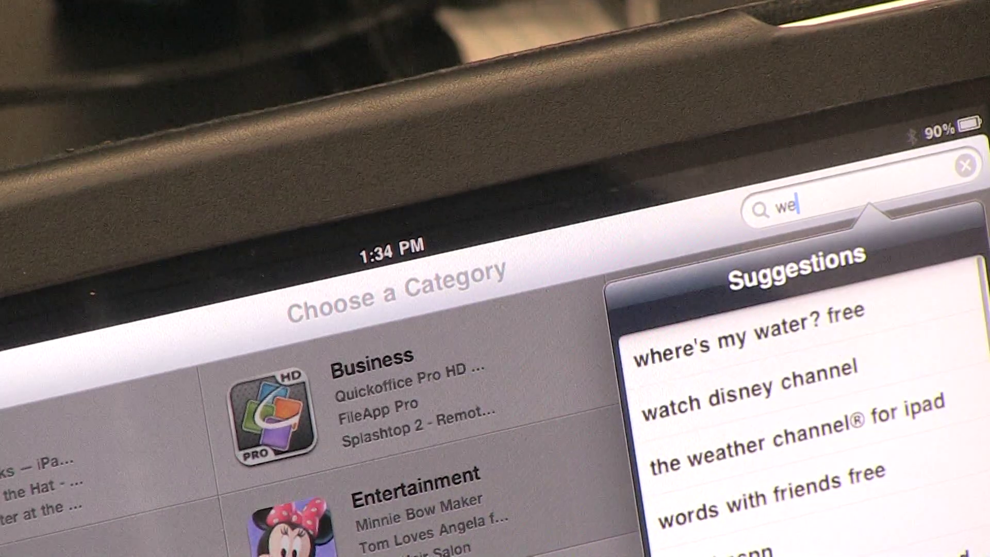
{"action": "type", "text": "b"}
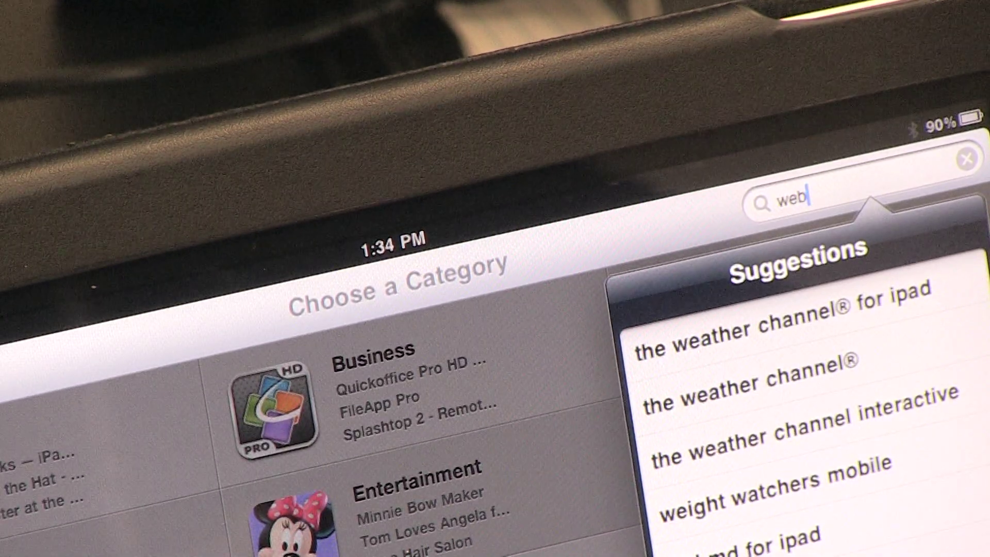
{"action": "type", "text": " rdp"}
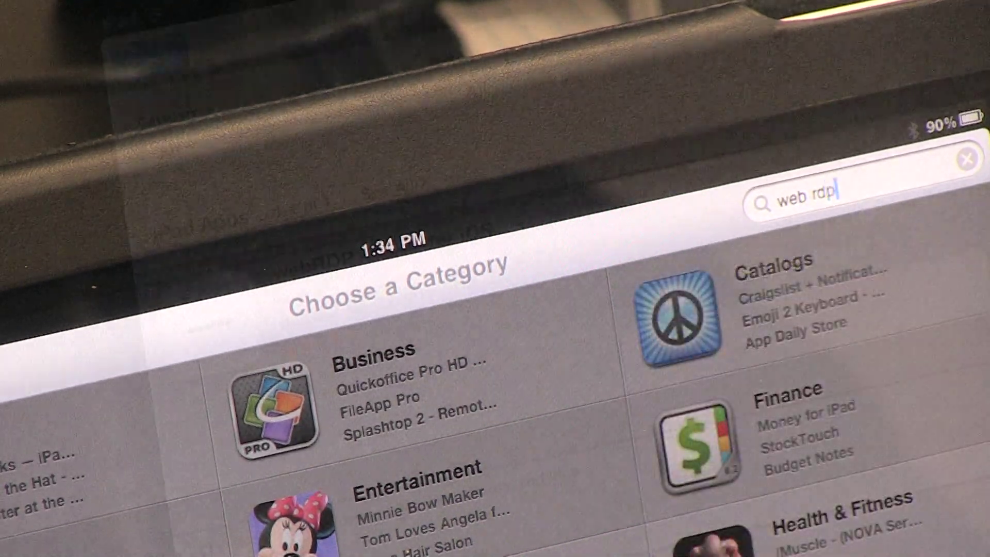
{"action": "left_click", "coordinate": [199, 309]}
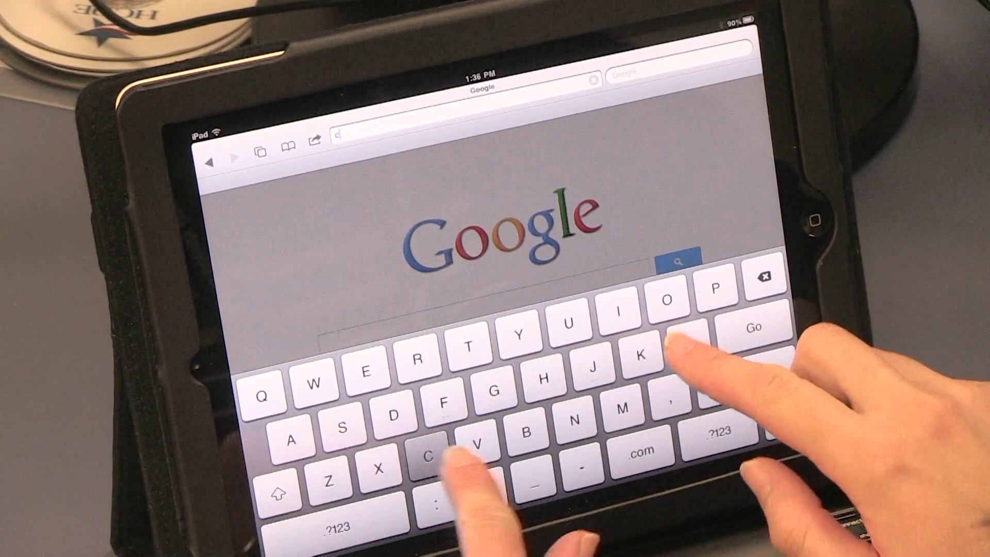
Load the HCDE Cloud site from Safari's suggestions and enter the username to sign in
{"action": "type", "text": "loud"}
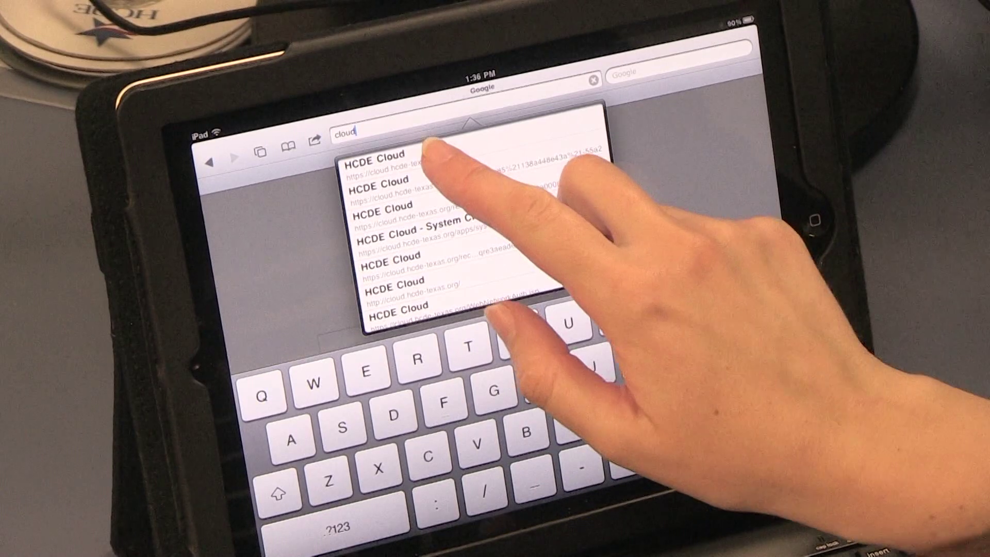
{"action": "left_click", "coordinate": [391, 162]}
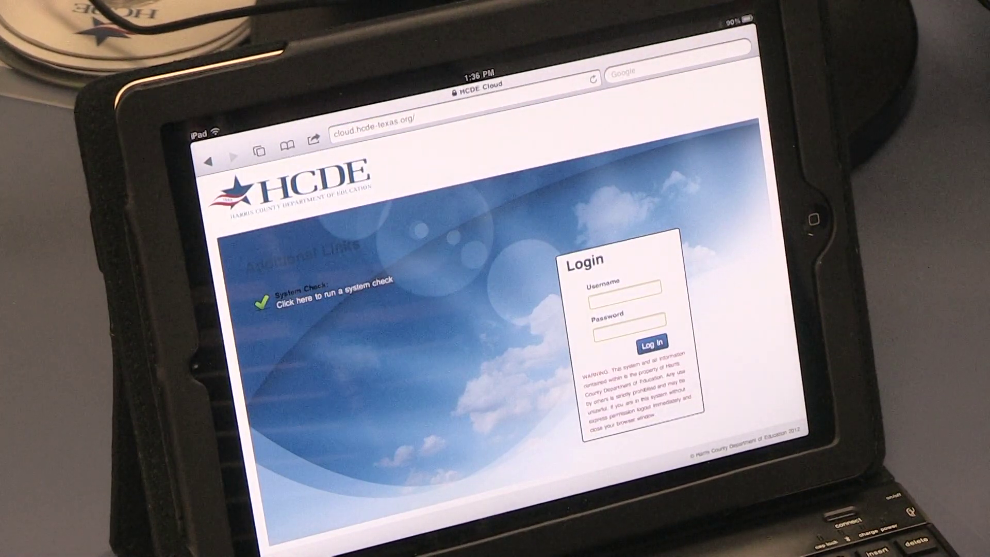
{"action": "left_click", "coordinate": [624, 296]}
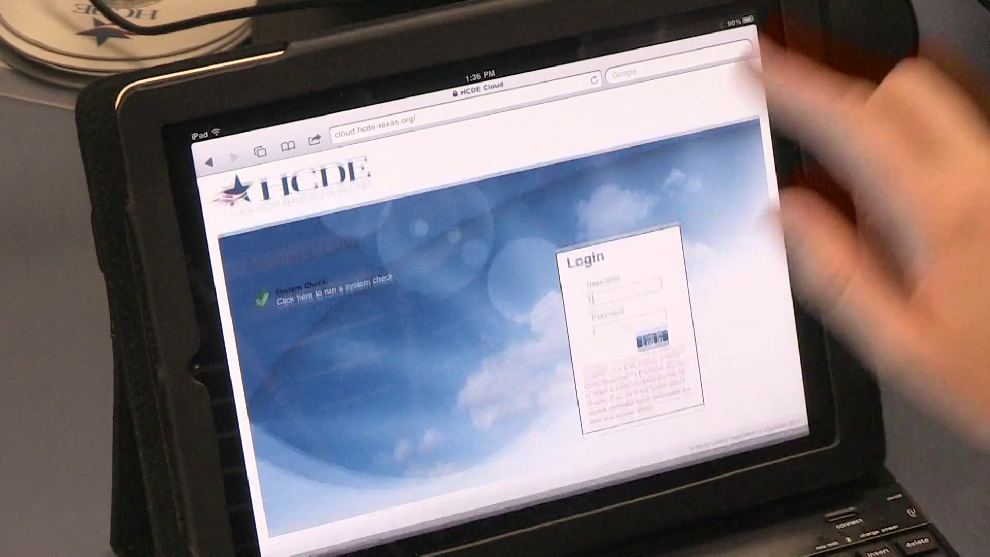
{"action": "type", "text": "V"}
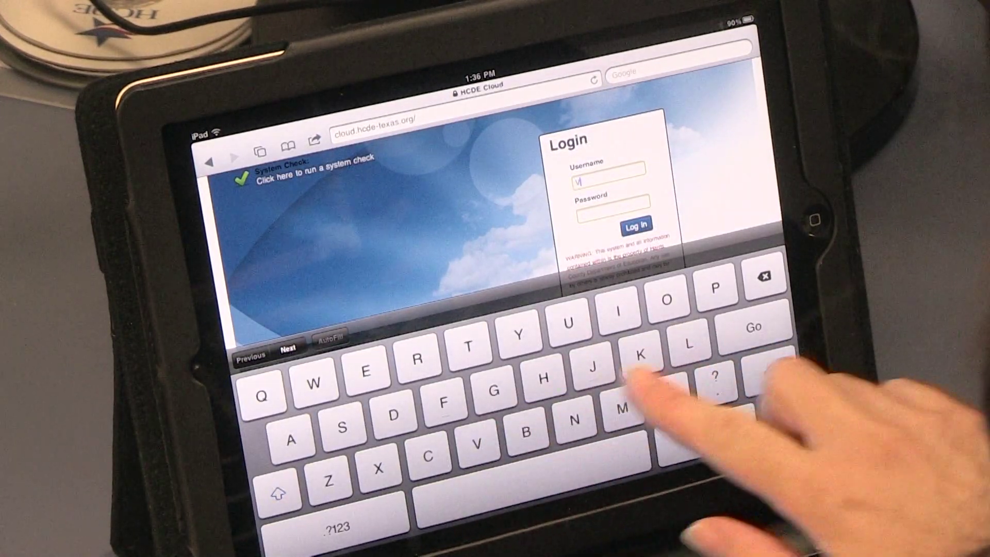
{"action": "type", "text": "lod"}
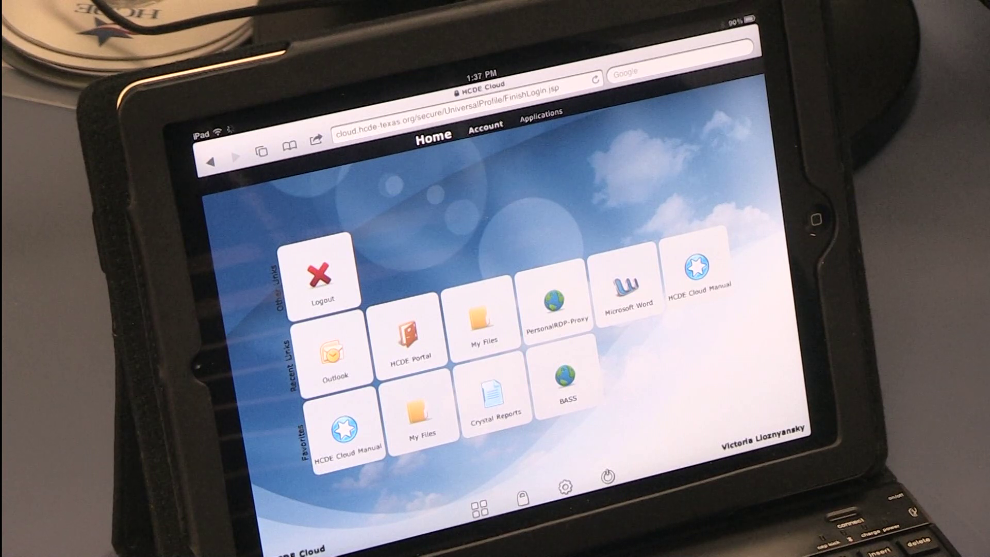
Swipe through the Account and Applications tile pages, then back to Home
{"action": "left_click_drag", "start_coordinate": [773, 309], "coordinate": [521, 278]}
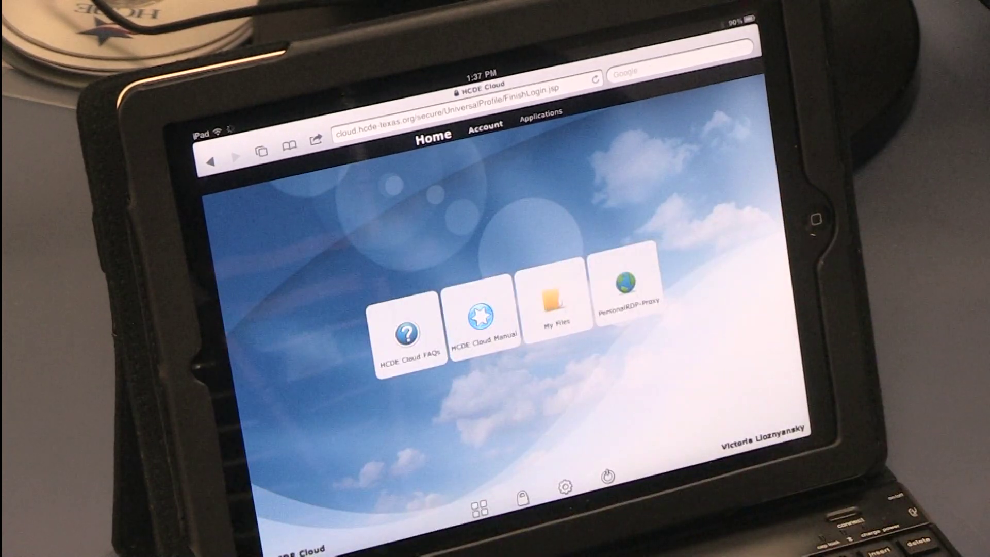
{"action": "left_click_drag", "start_coordinate": [665, 216], "coordinate": [412, 335]}
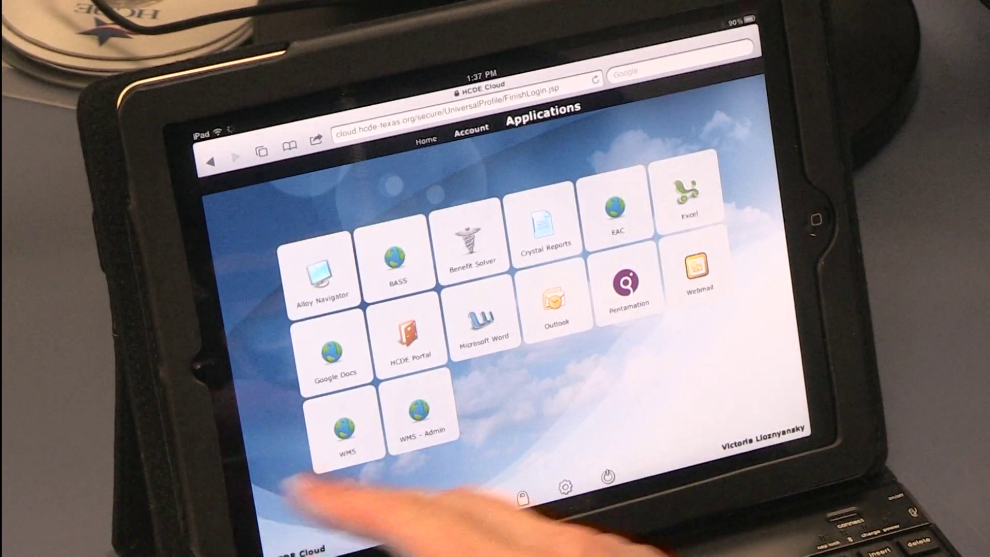
{"action": "left_click_drag", "start_coordinate": [288, 505], "coordinate": [851, 355]}
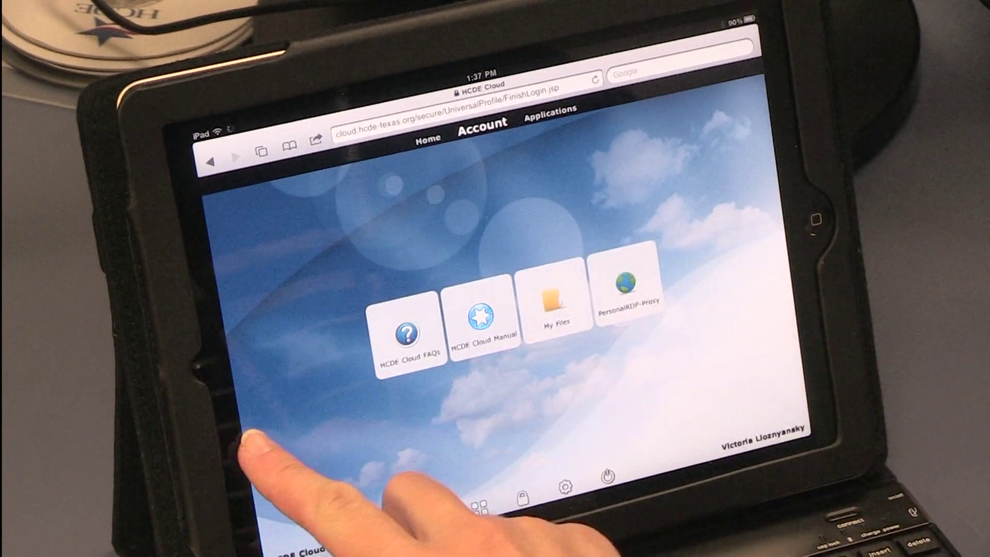
{"action": "left_click_drag", "start_coordinate": [252, 436], "coordinate": [841, 330]}
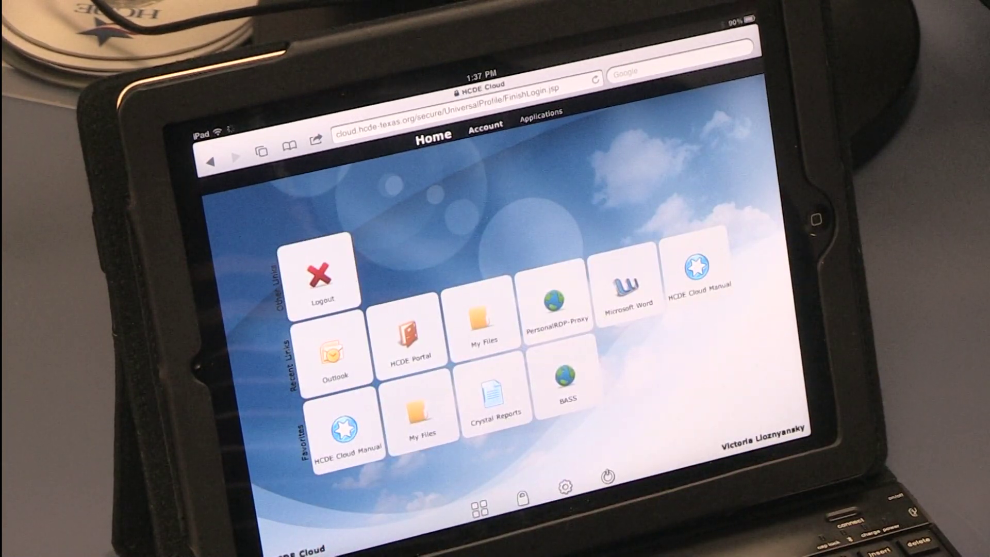